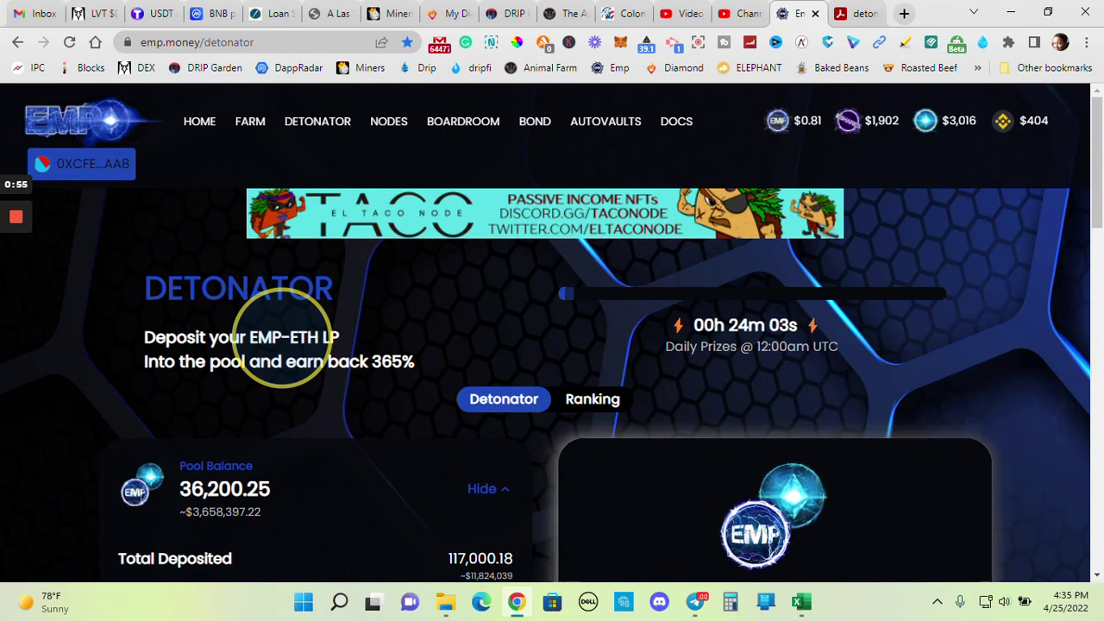
- Open the EMP home page and examine its welcome text, total value locked and audit links
click(205, 128)
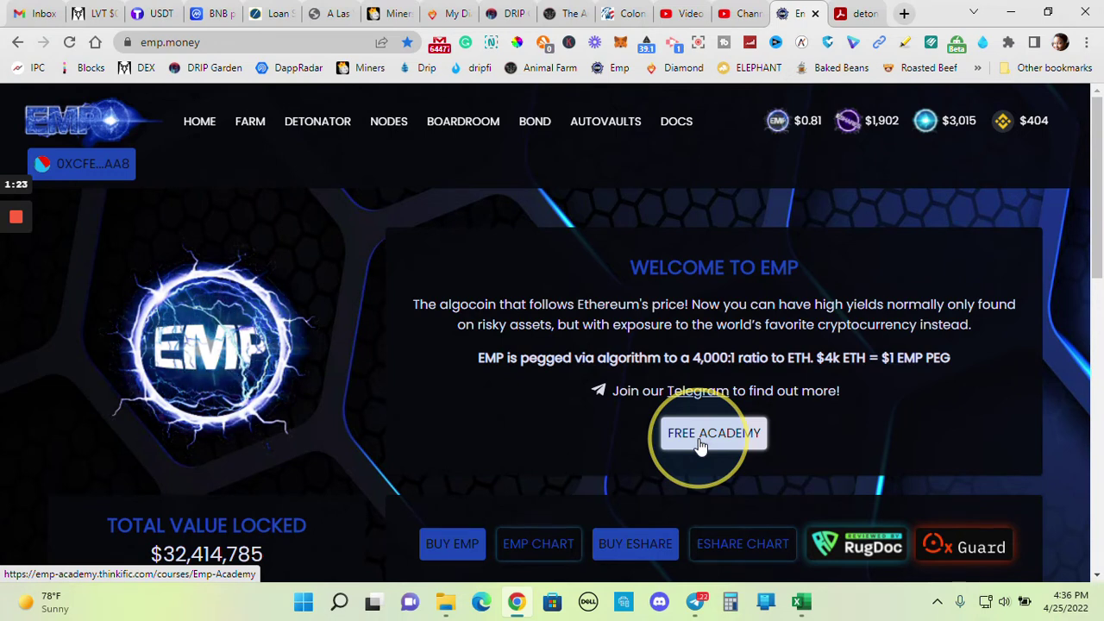
drag(1094, 215, 1097, 296)
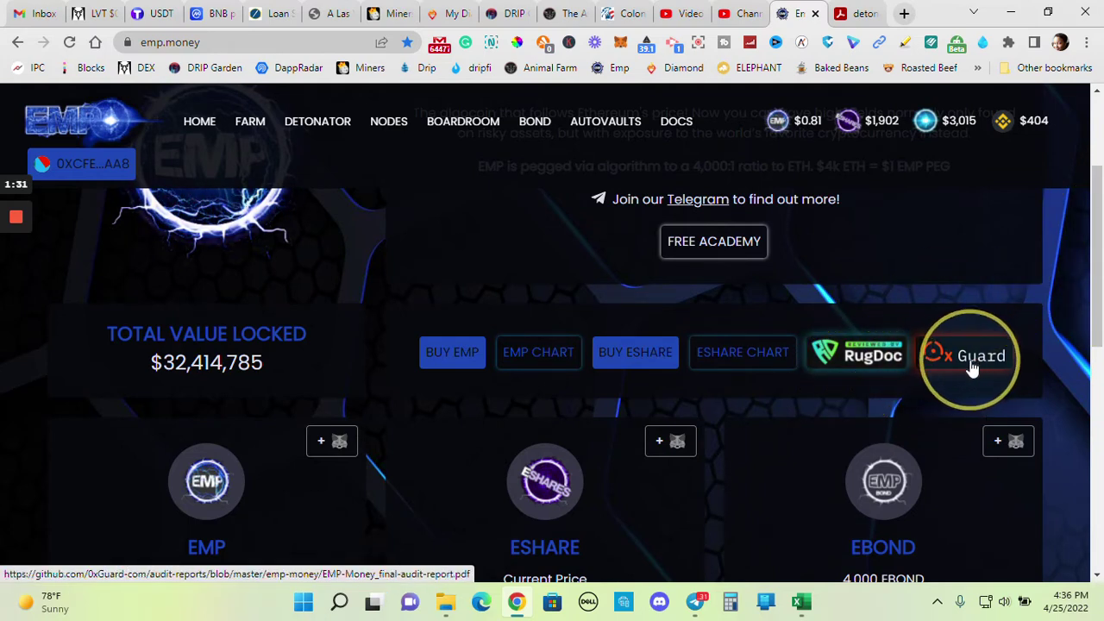
drag(1097, 263, 1100, 201)
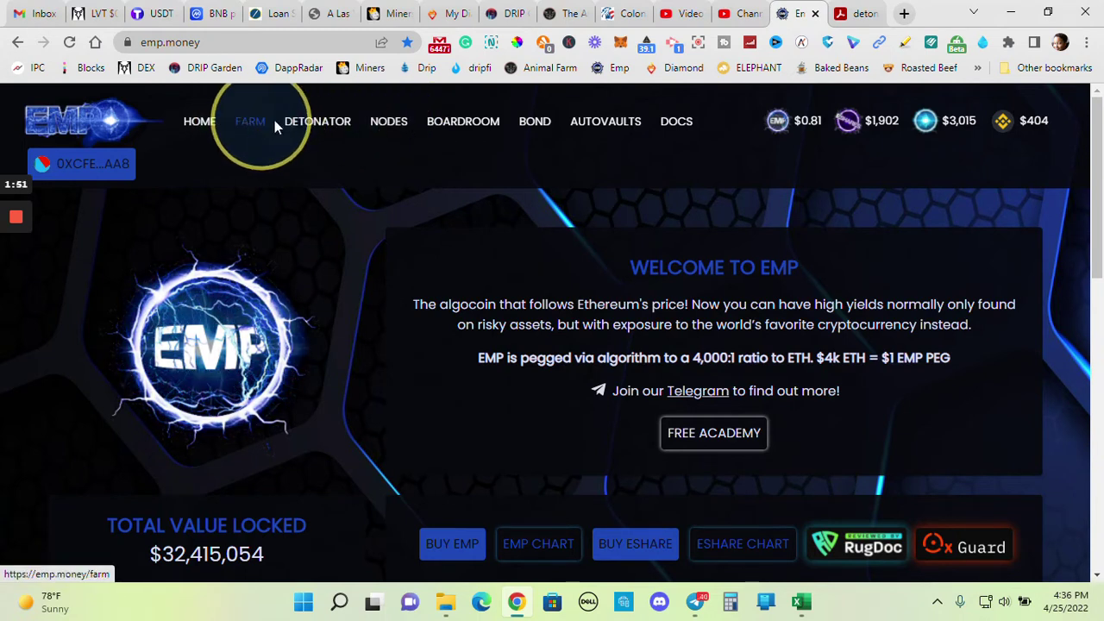
- Open the Detonator page and examine the pool balance, rewards, deposit figures, prizes and How It Works section
click(313, 125)
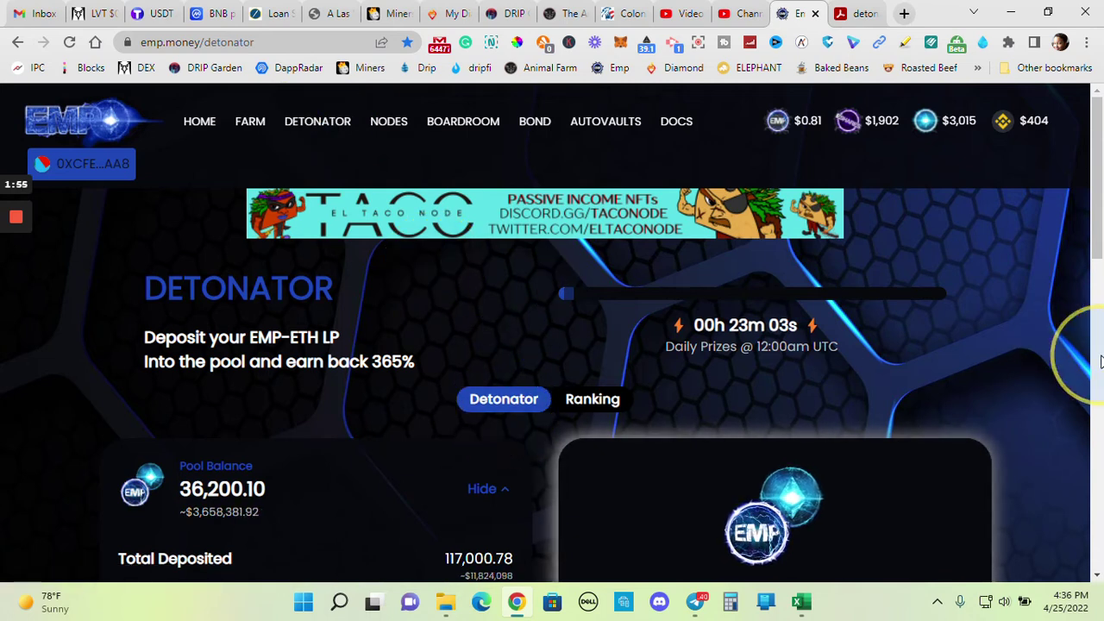
drag(1097, 154, 1089, 174)
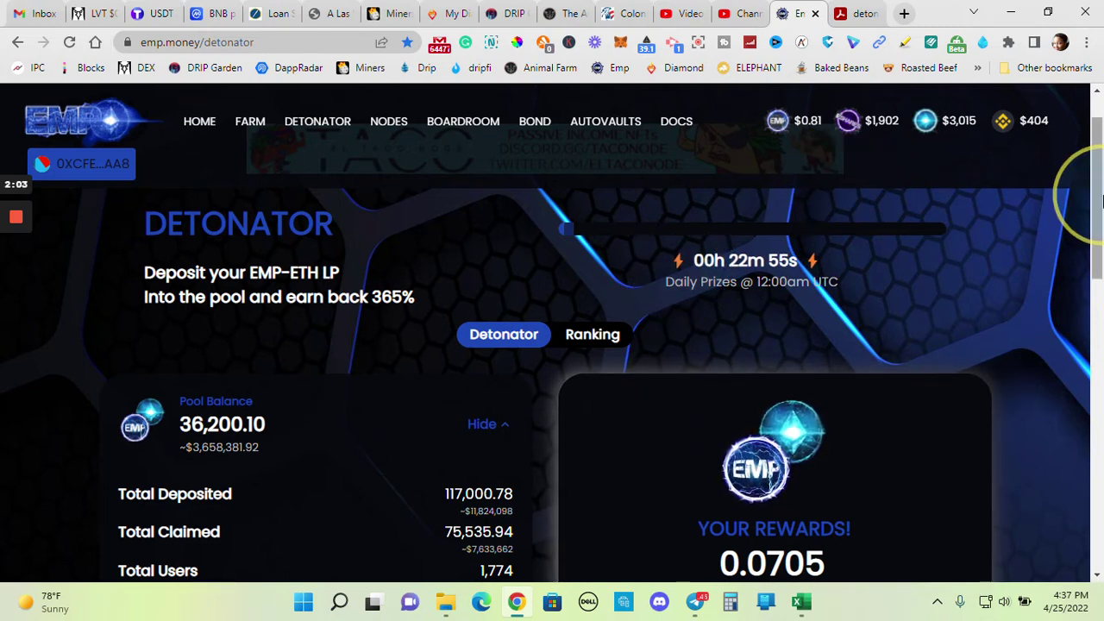
drag(1096, 189, 1094, 170)
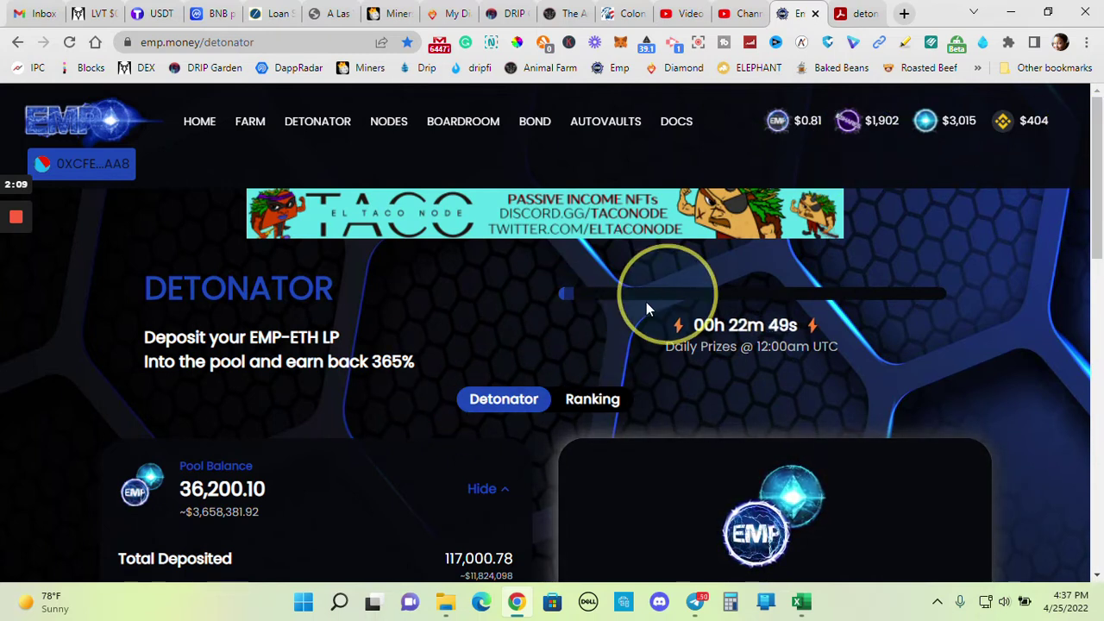
scroll(1084, 204, down, 4)
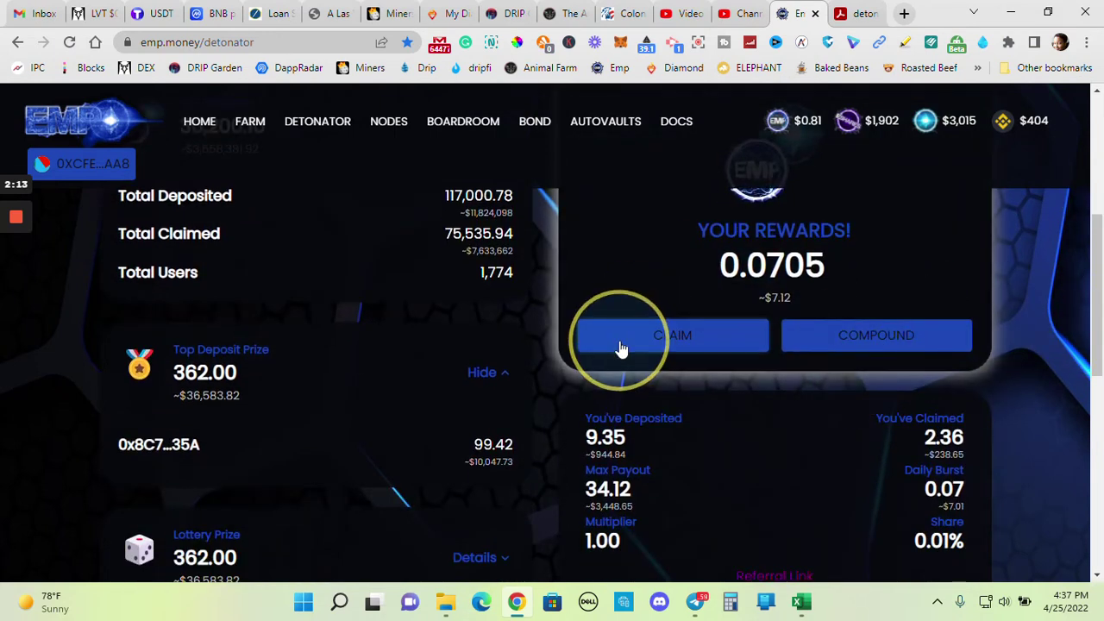
drag(1093, 291, 1096, 248)
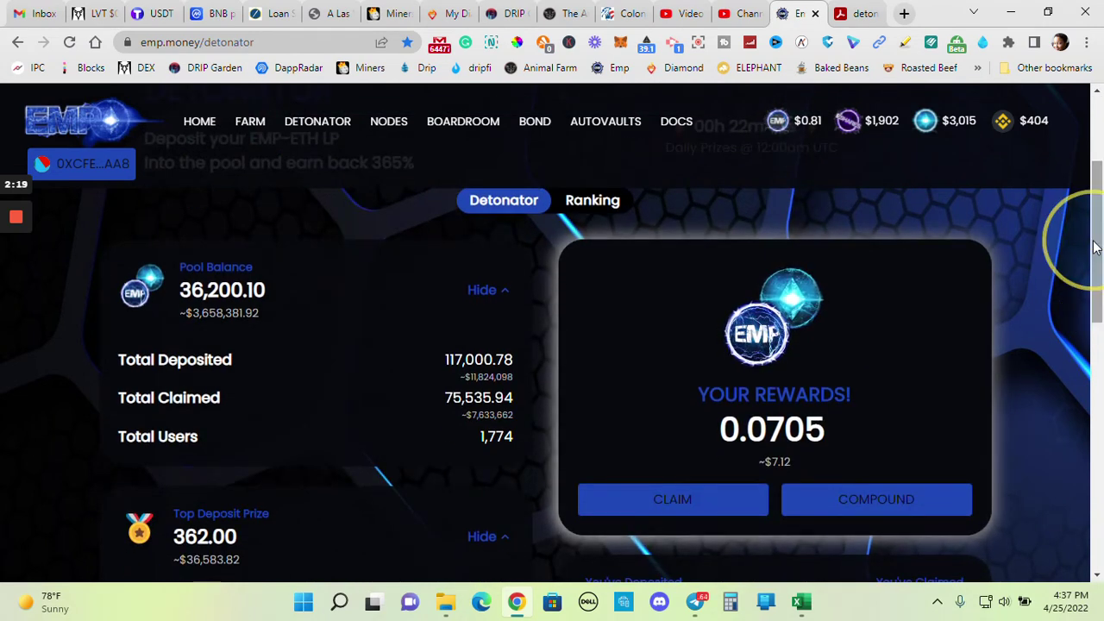
drag(1094, 247, 1100, 320)
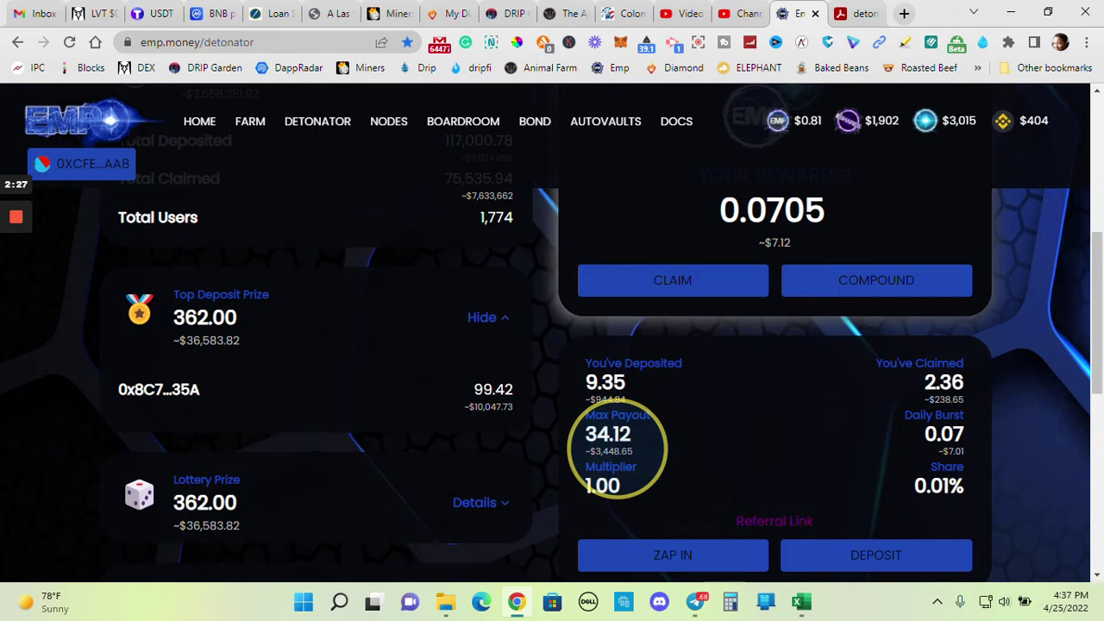
drag(1089, 312, 1089, 471)
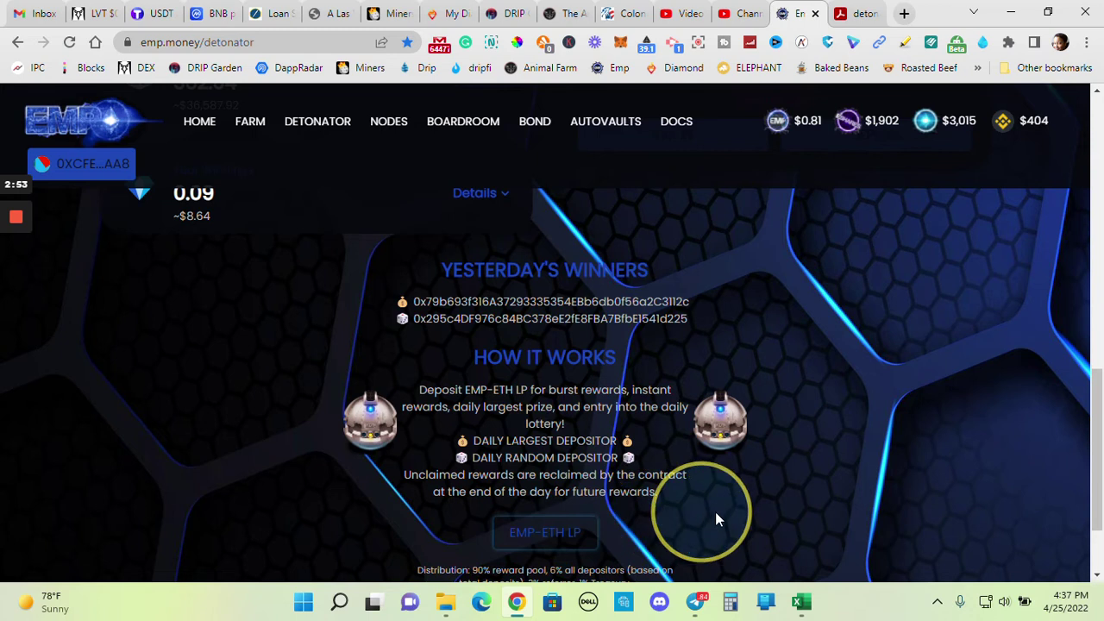
drag(1098, 488, 1092, 352)
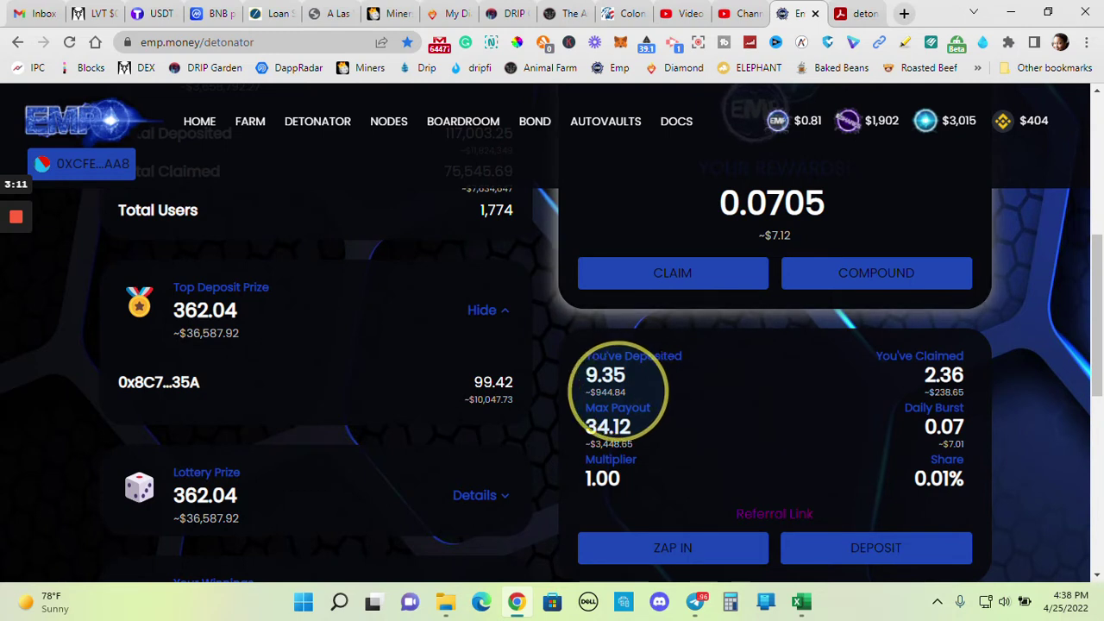
- Expand the Lottery Prize and Your Winnings details and review them alongside the personal deposit figures
click(473, 497)
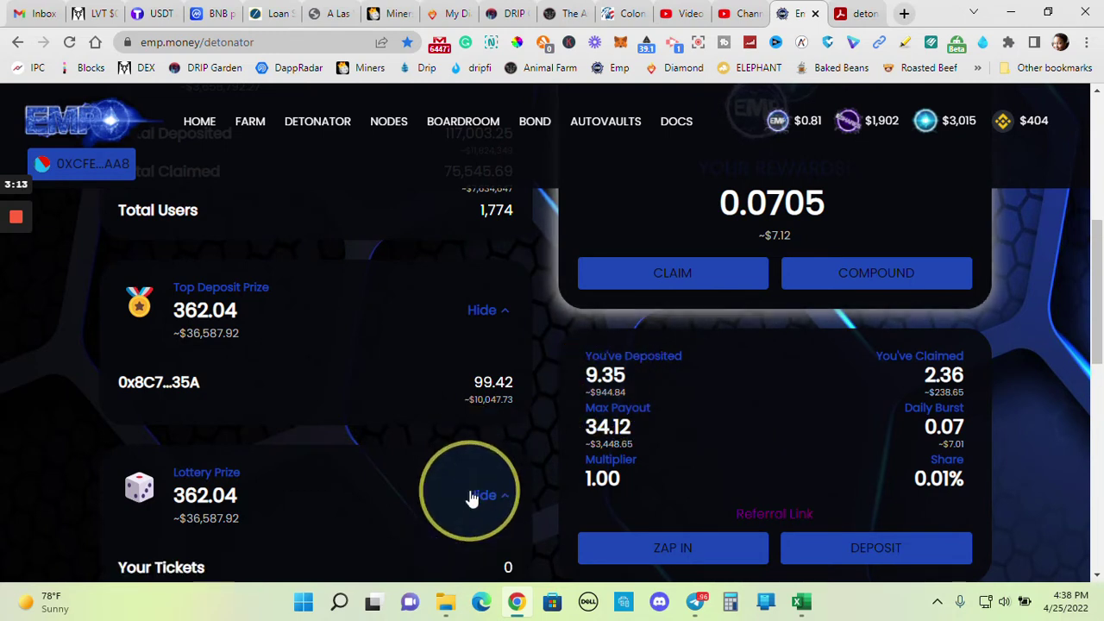
drag(1094, 289, 1094, 411)
click(472, 402)
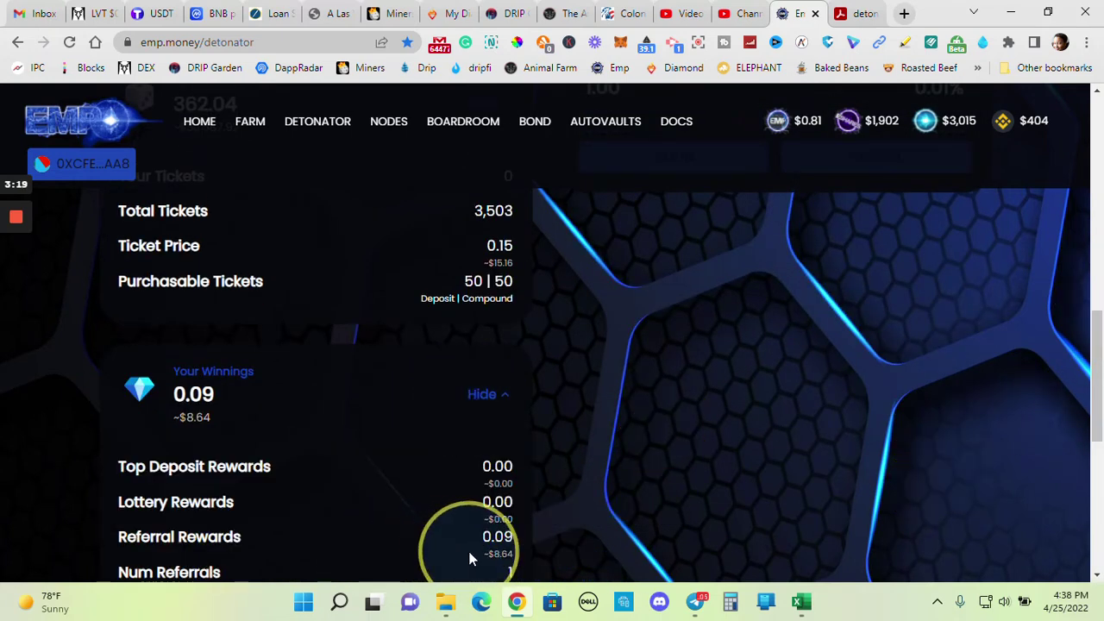
scroll(1094, 388, up, 5)
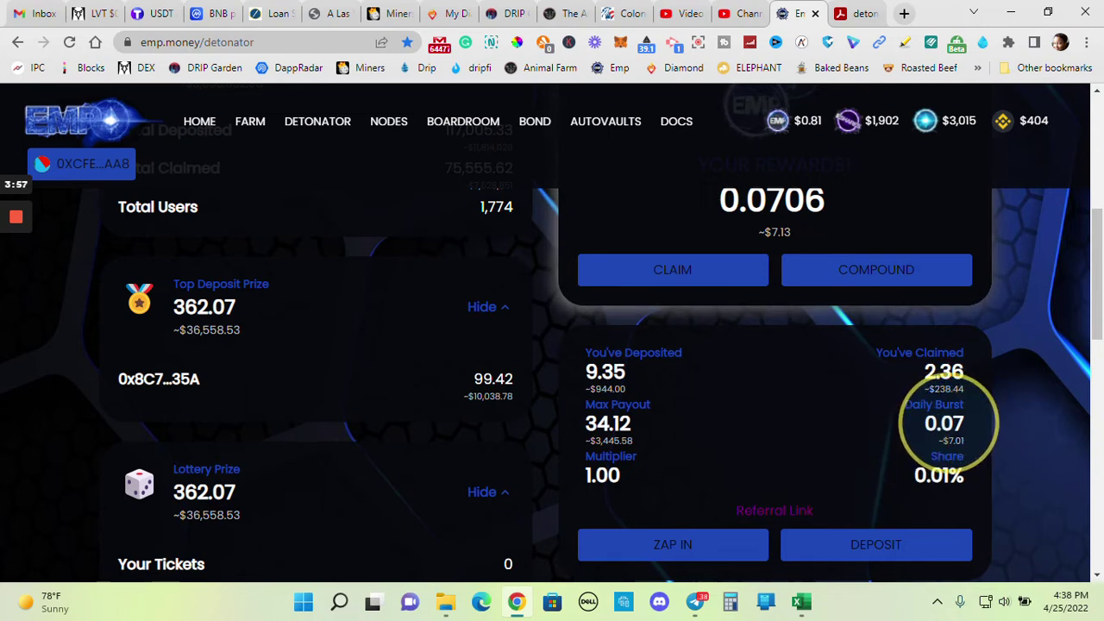
drag(1094, 281, 1092, 177)
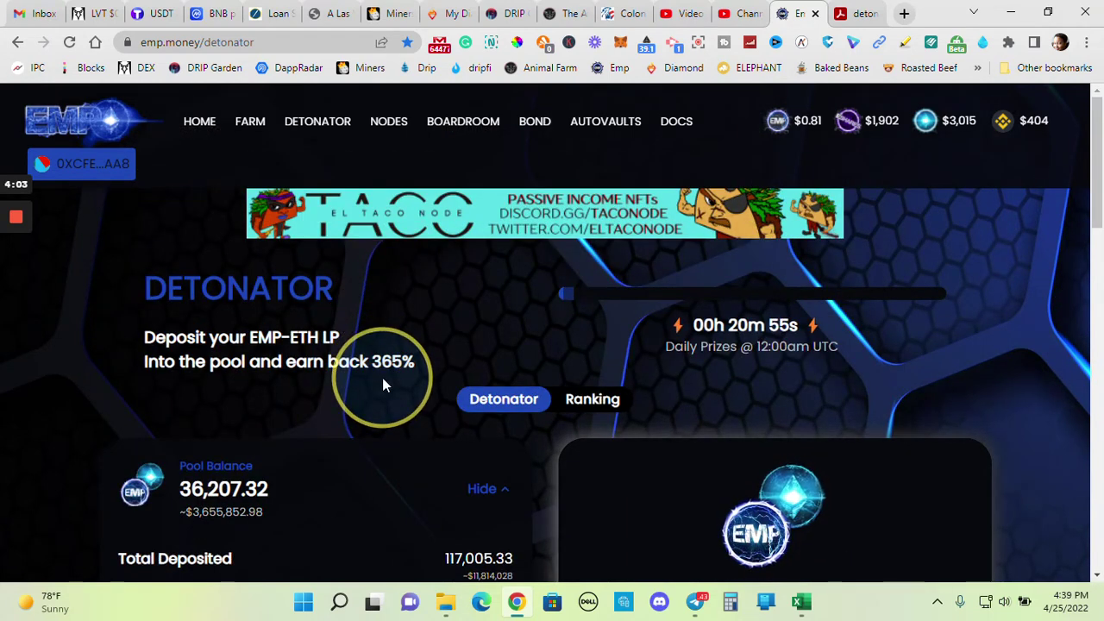
- Work out the daily return in Calculator by dividing the daily burst of 7.01 by the deposit of 944
drag(1096, 196, 1085, 345)
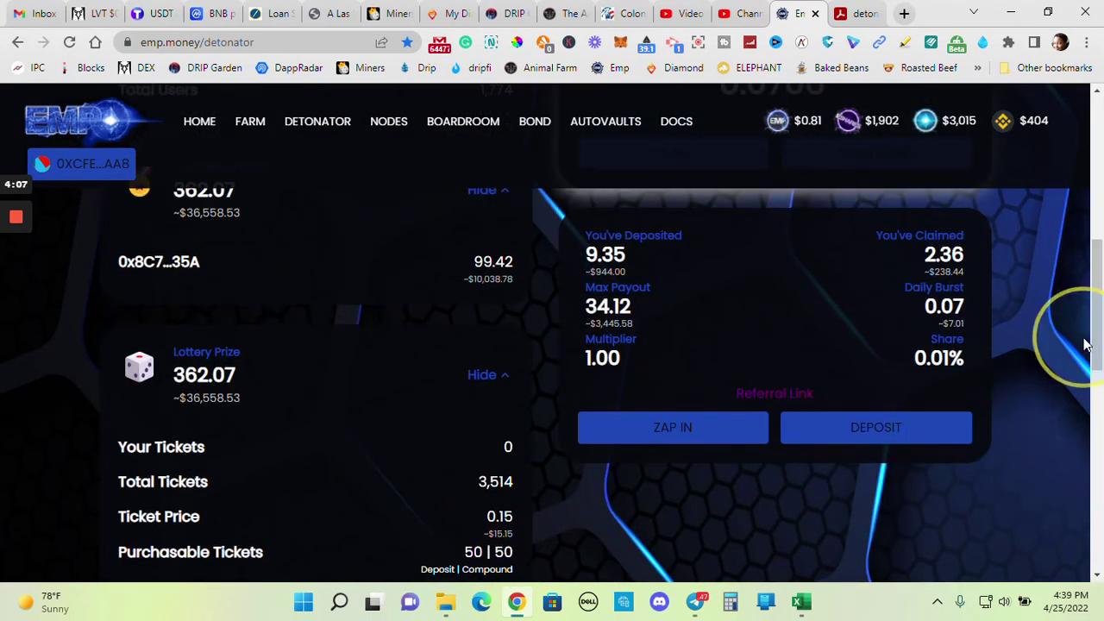
click(729, 602)
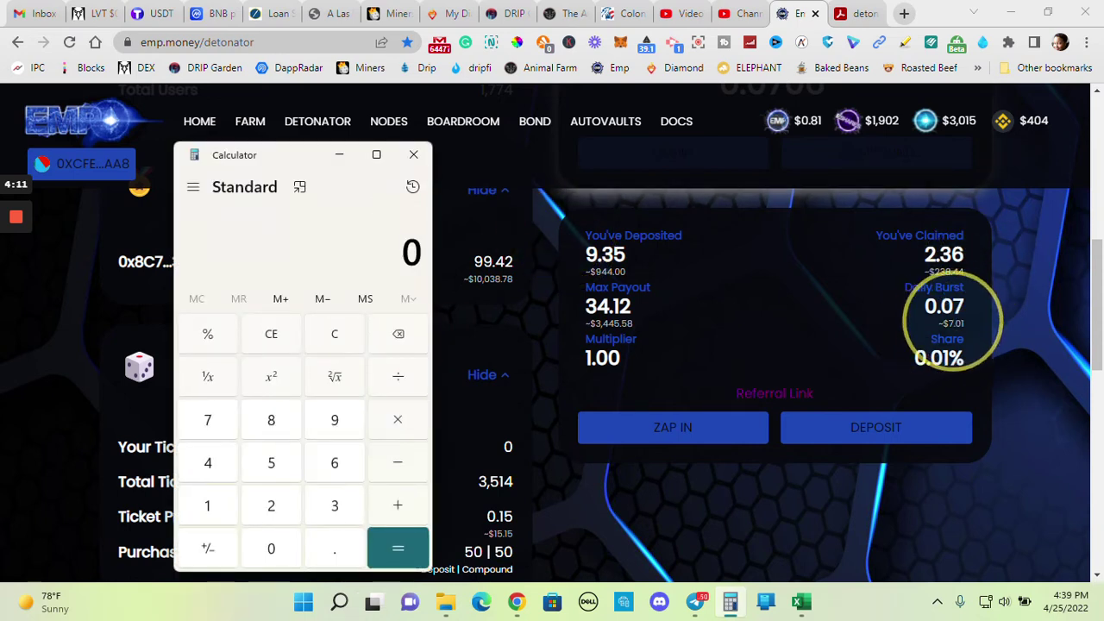
text(7.01 ÷ )
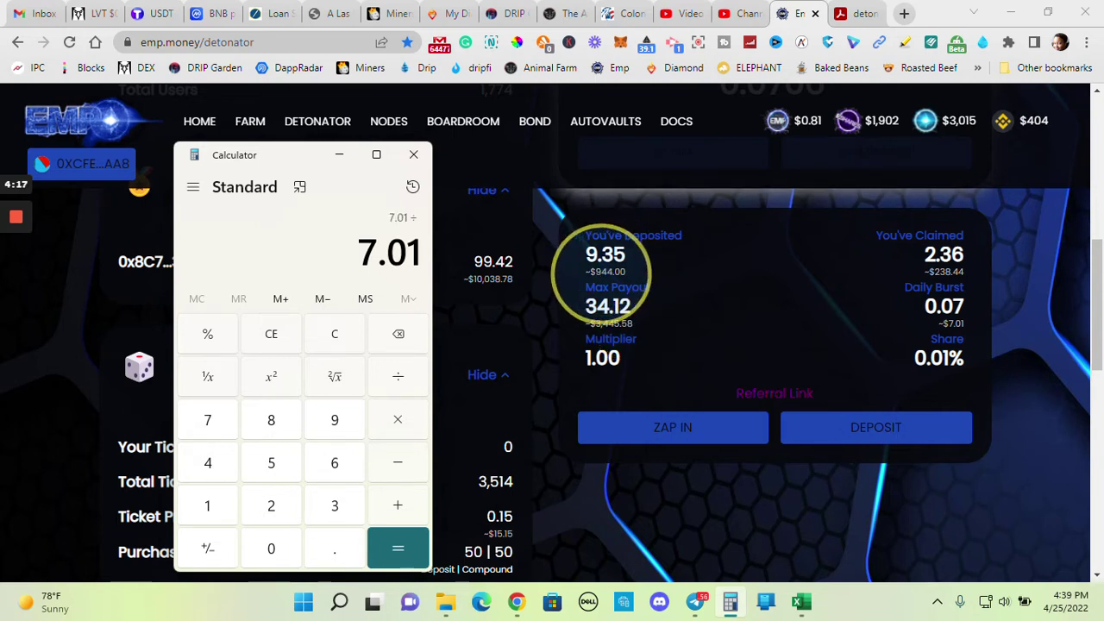
text(944)
key(Return)
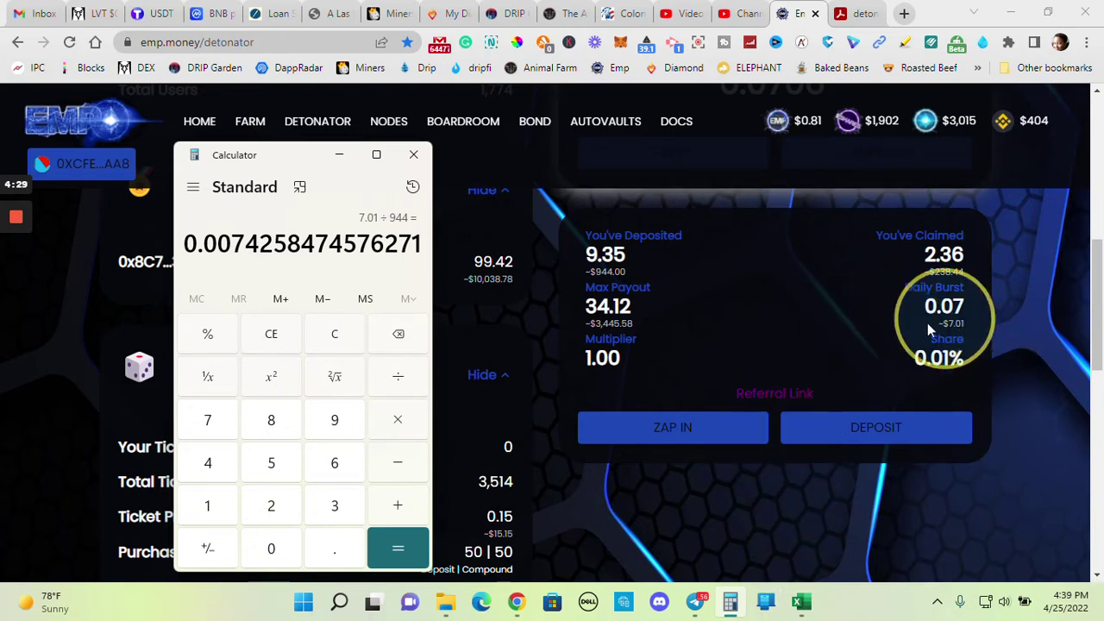
click(1098, 274)
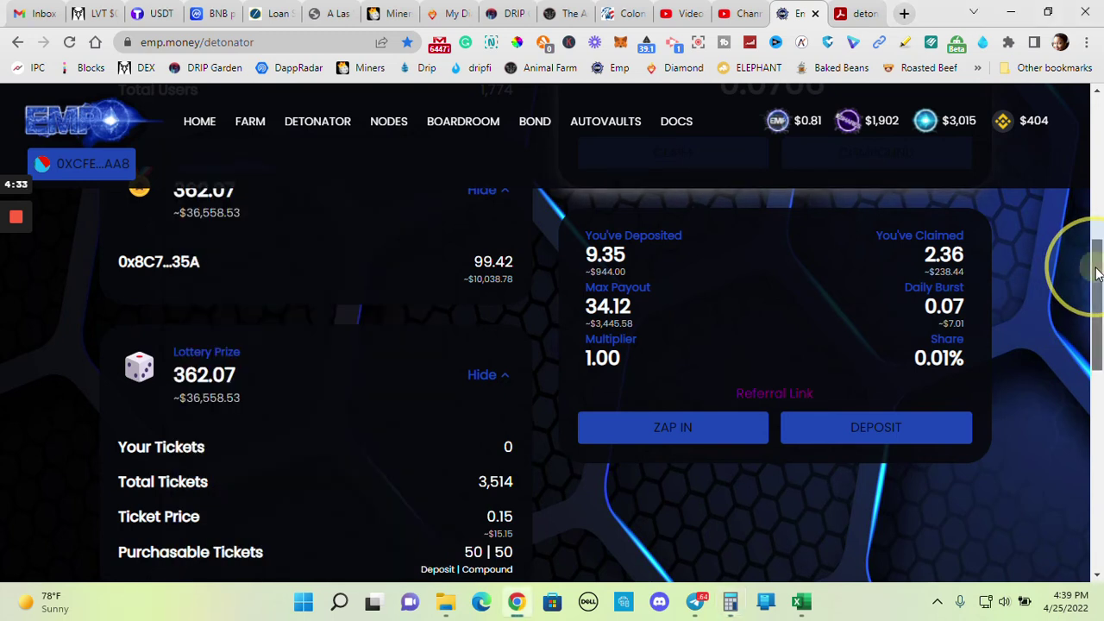
- Review the lottery ticket price and divide 15.15 by 0.7% in Calculator to find the deposit needed for a daily ticket
drag(1098, 275, 1095, 311)
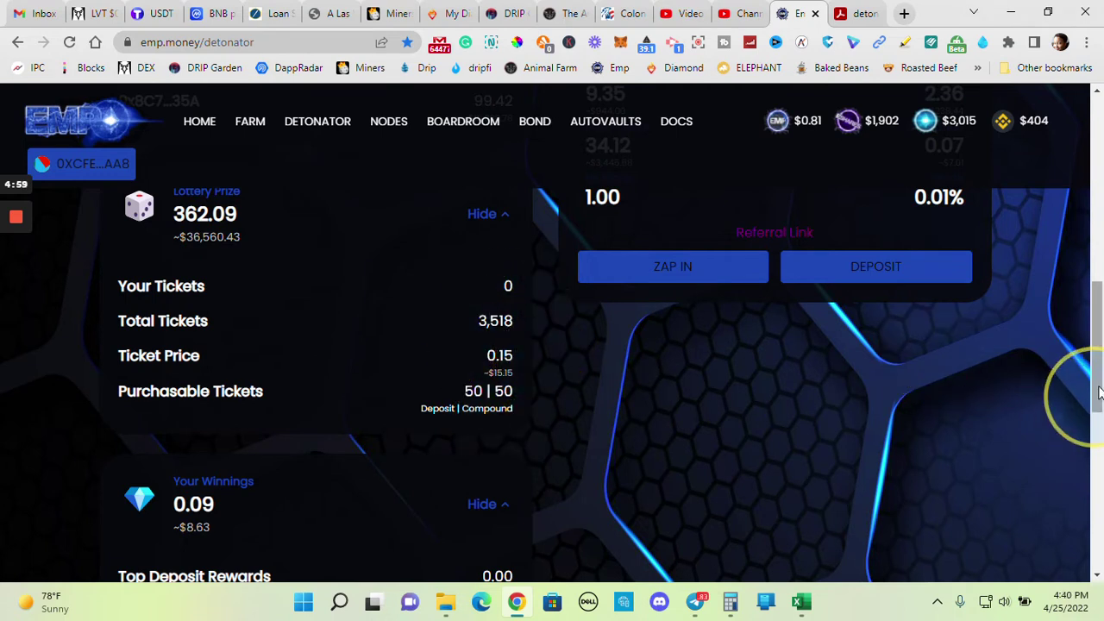
drag(1096, 365, 1098, 329)
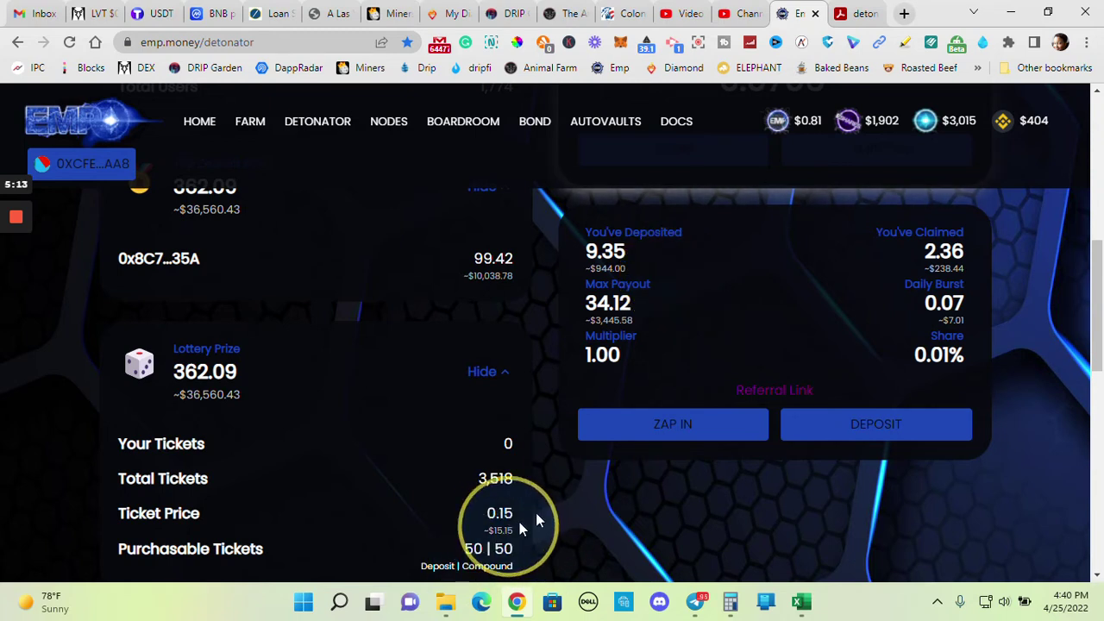
click(730, 603)
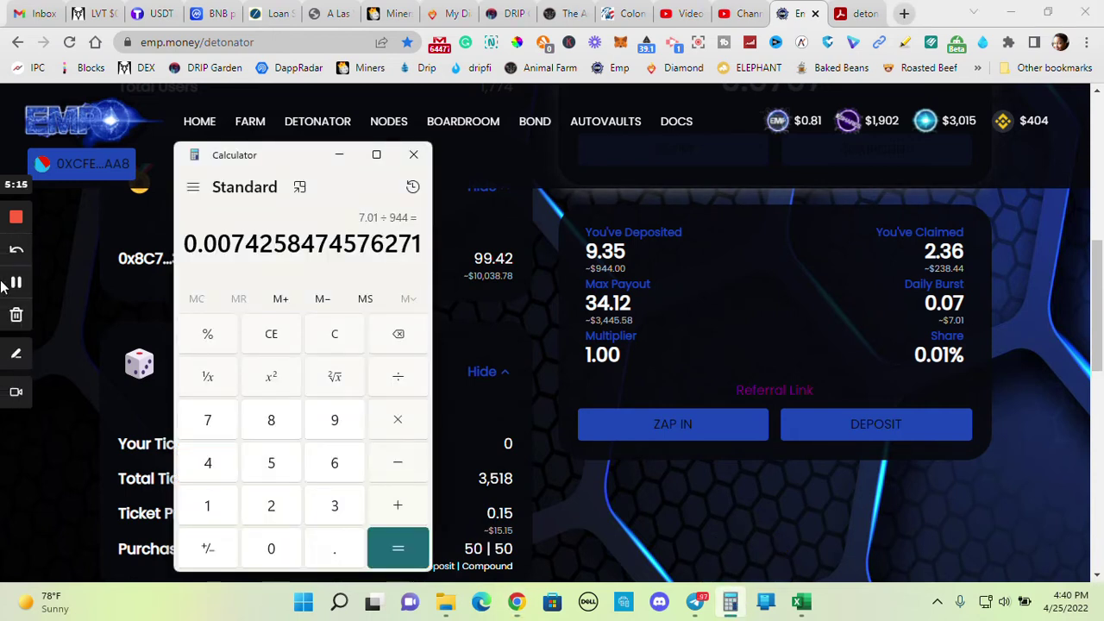
click(15, 282)
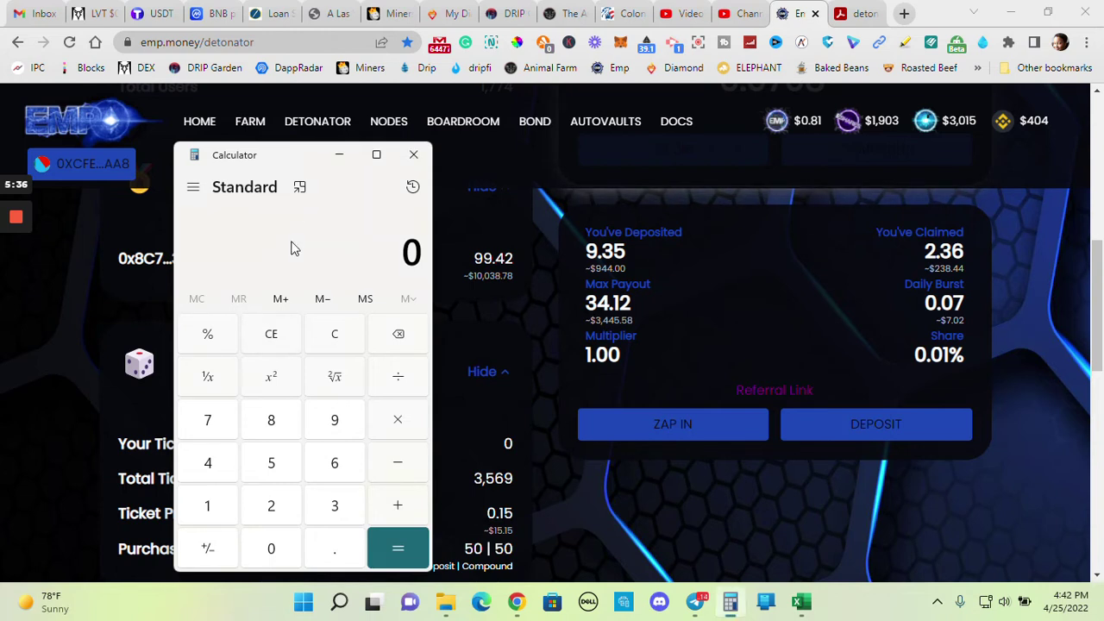
text(.15)
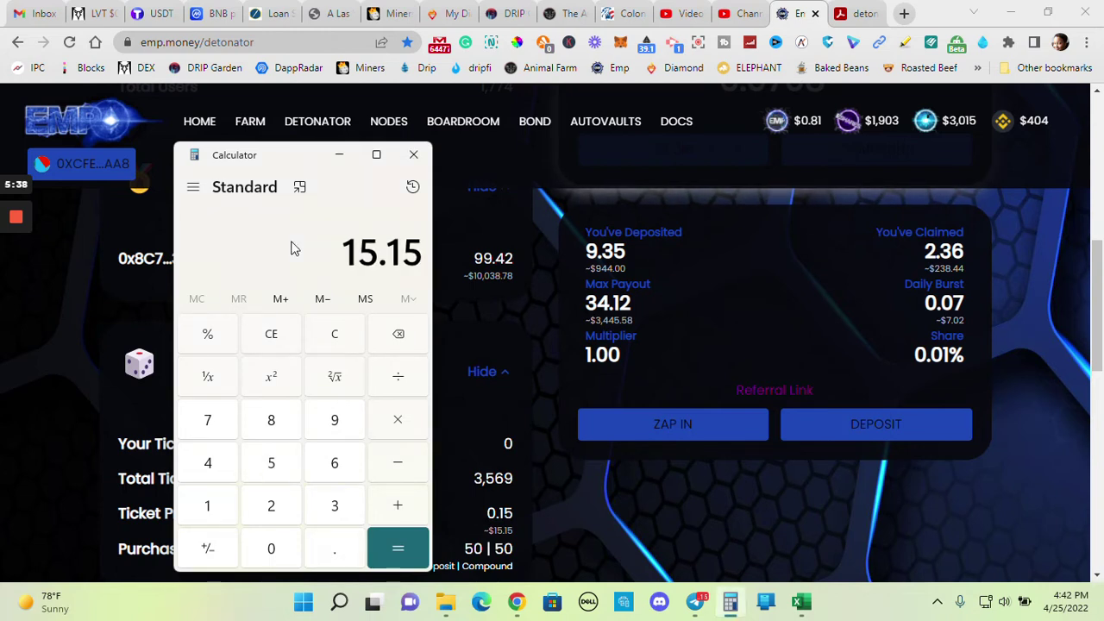
text(0.7)
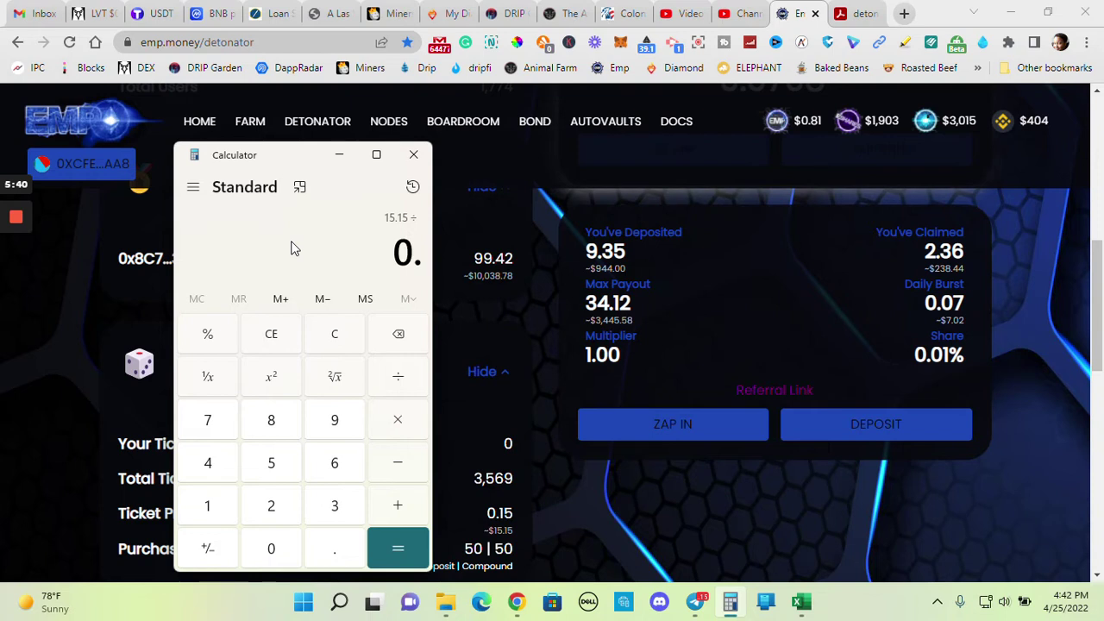
click(213, 340)
click(387, 542)
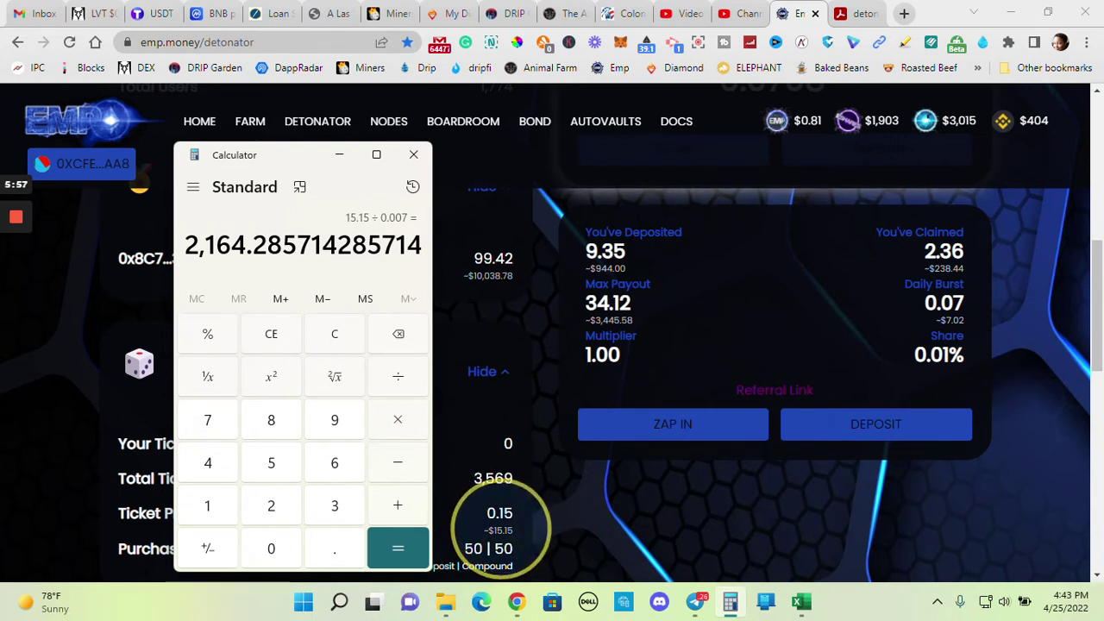
click(339, 154)
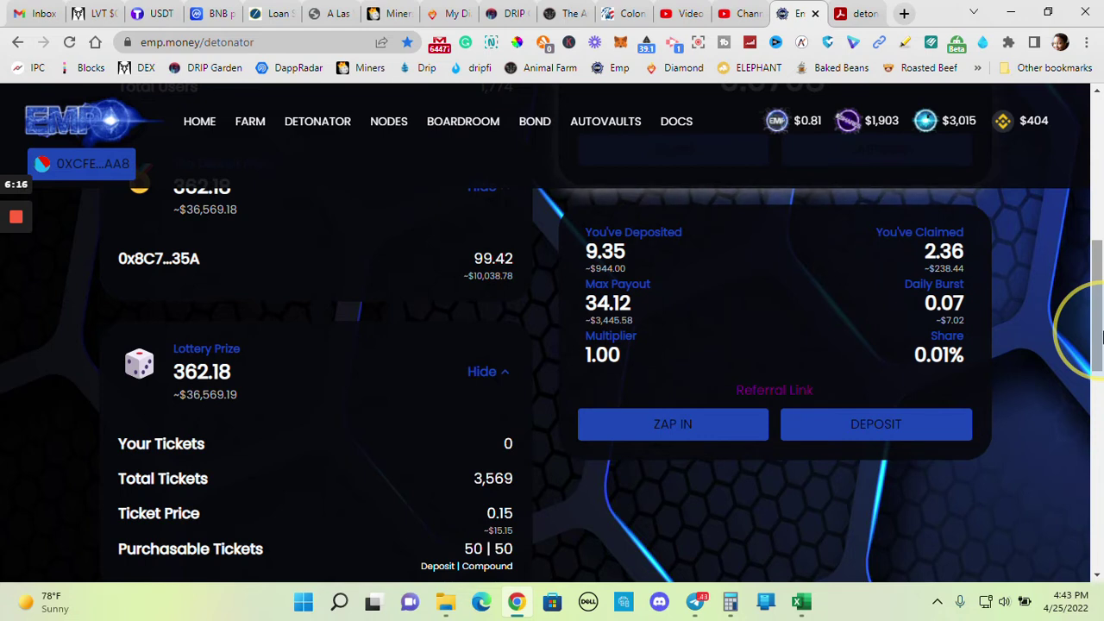
- Start a BNB purchase from the MetaMask wallet and continue to Transak
mouse_move(1100, 336)
mouse_down()
mouse_move(1085, 214)
mouse_move(1099, 340)
mouse_up()
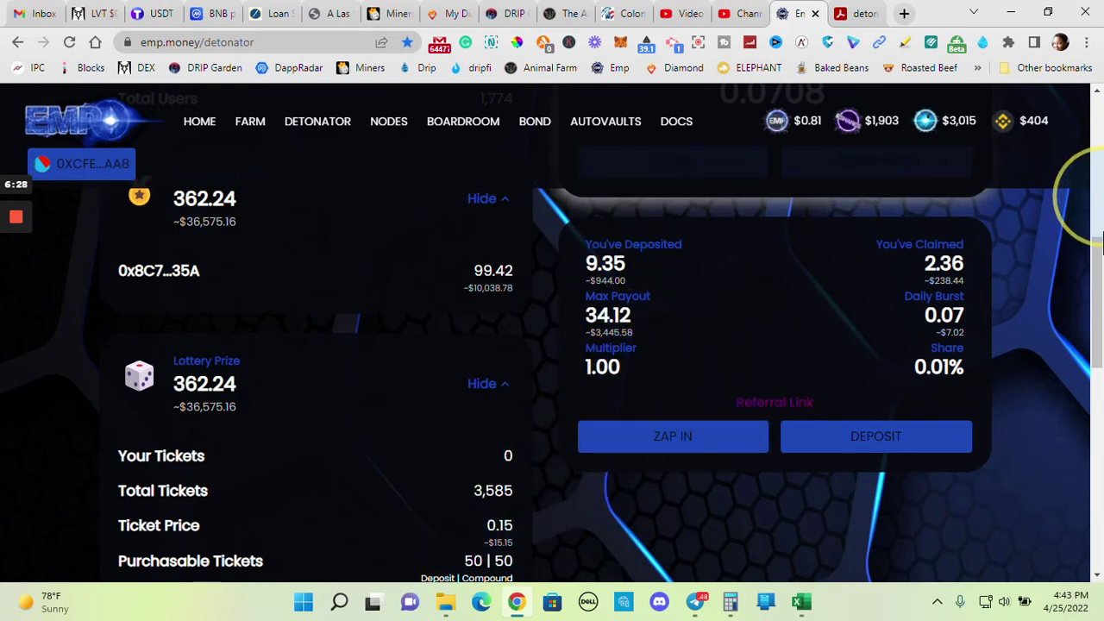
drag(1102, 294, 1098, 140)
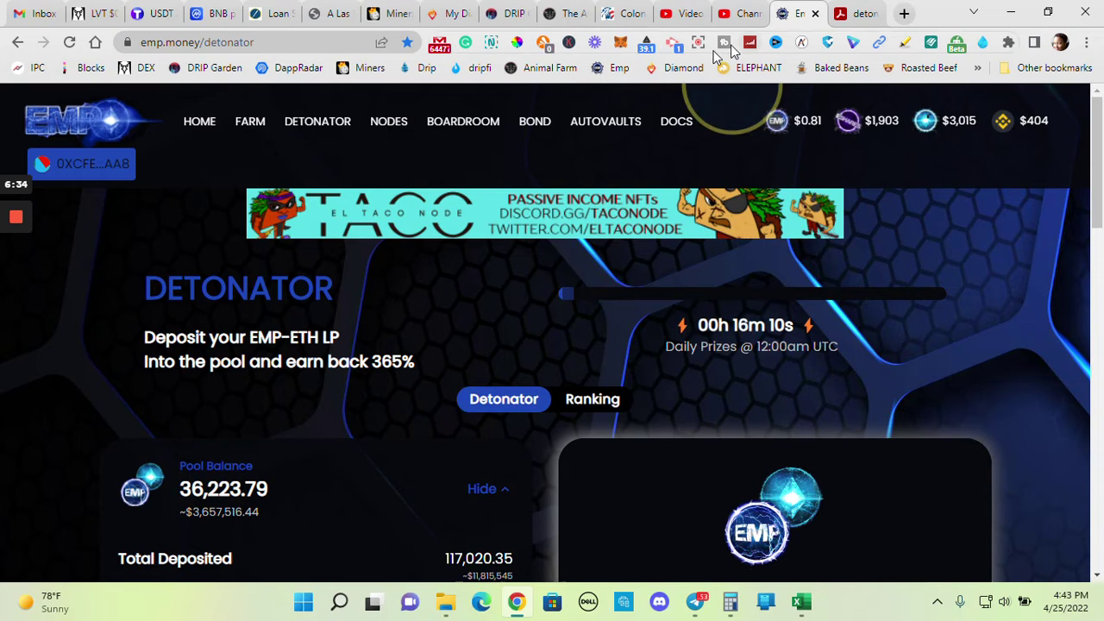
click(621, 44)
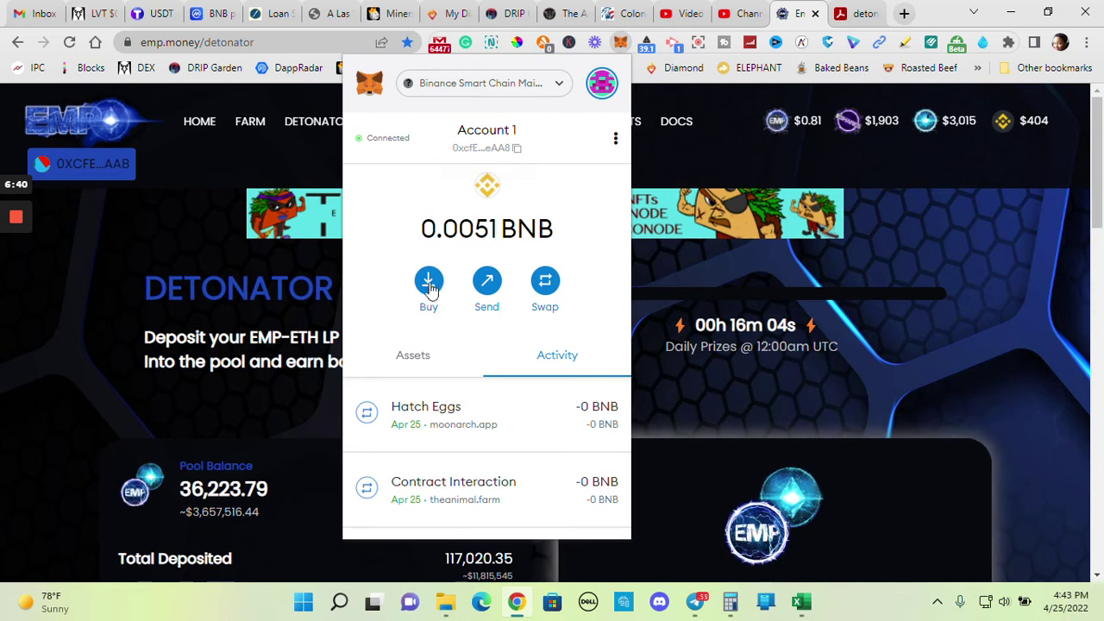
click(429, 285)
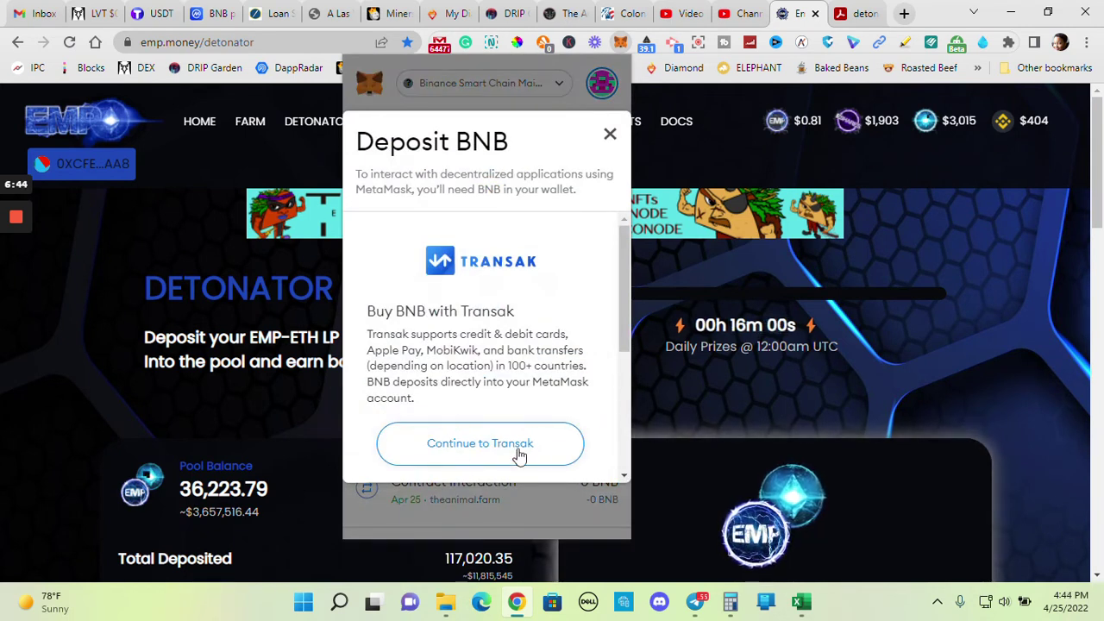
click(483, 446)
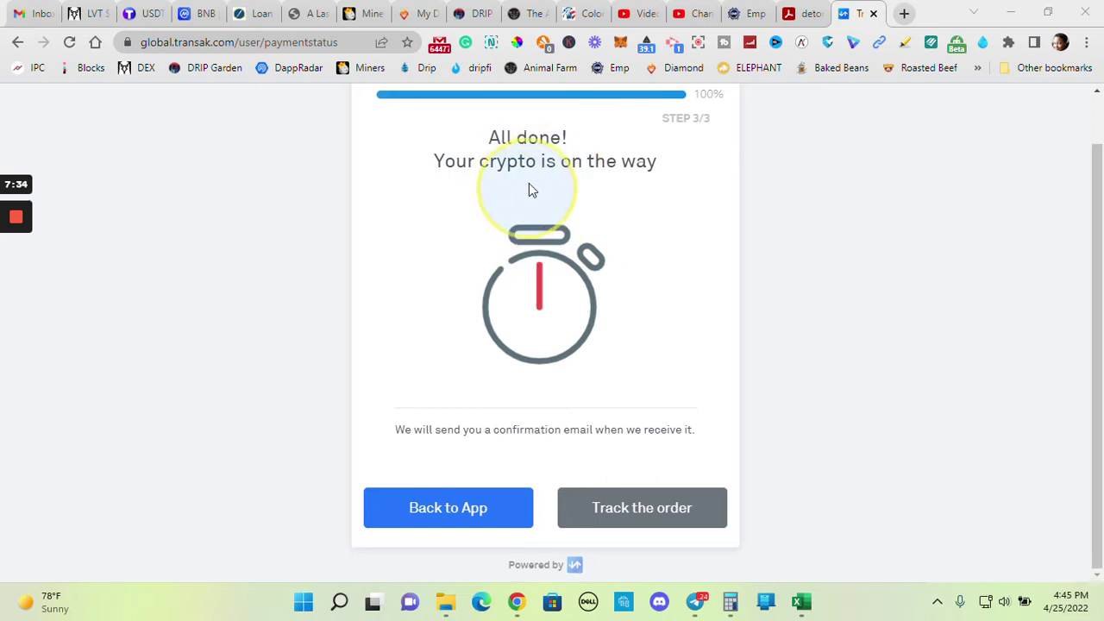
- Read the Detonator whitepaper through its taxes, payouts, claiming and referral sections to the annotated dashboard on the last page
click(798, 19)
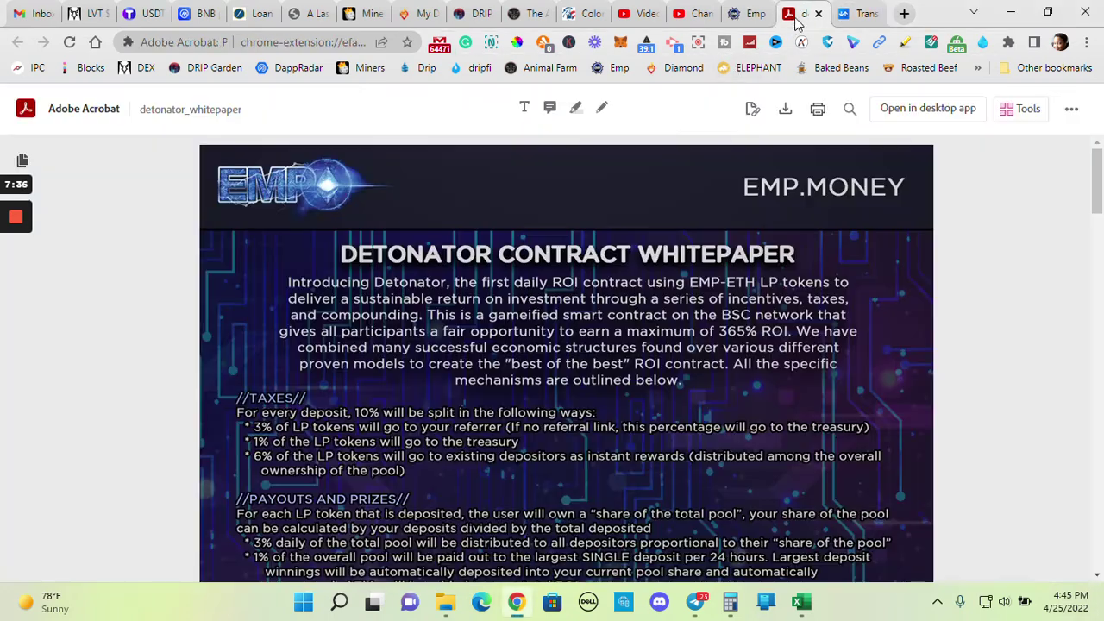
drag(1098, 177, 1092, 197)
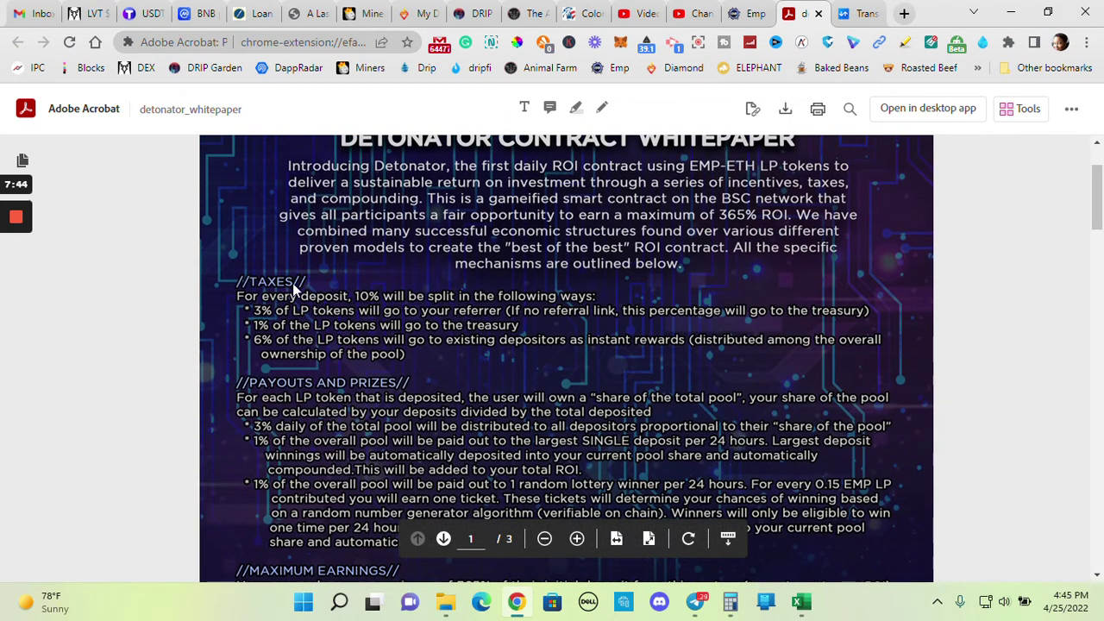
drag(1100, 194, 1102, 166)
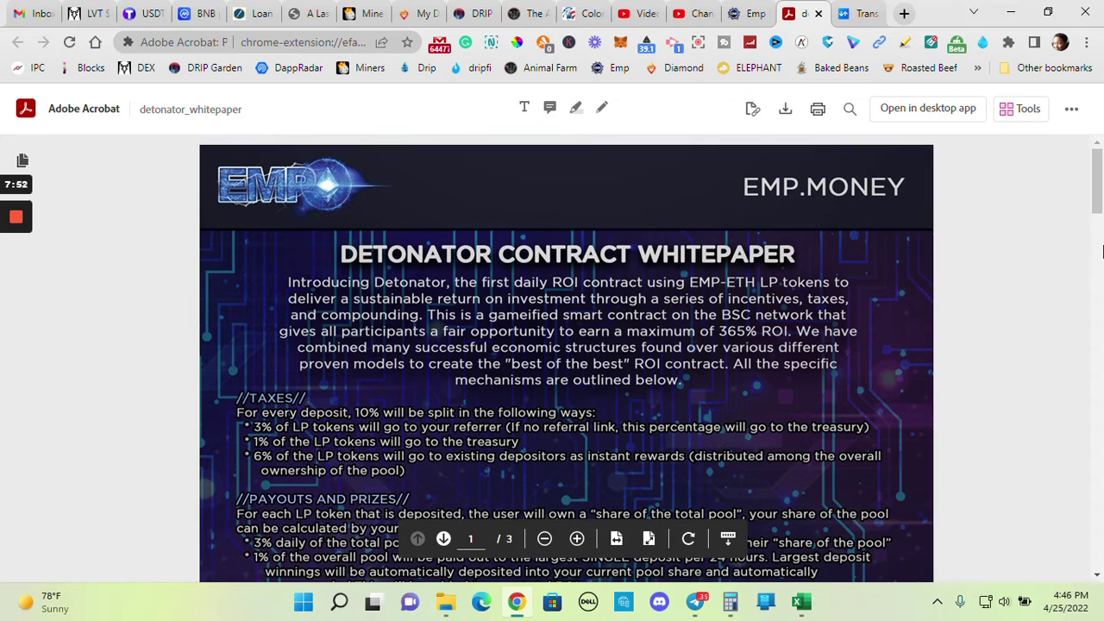
drag(1100, 194, 1097, 291)
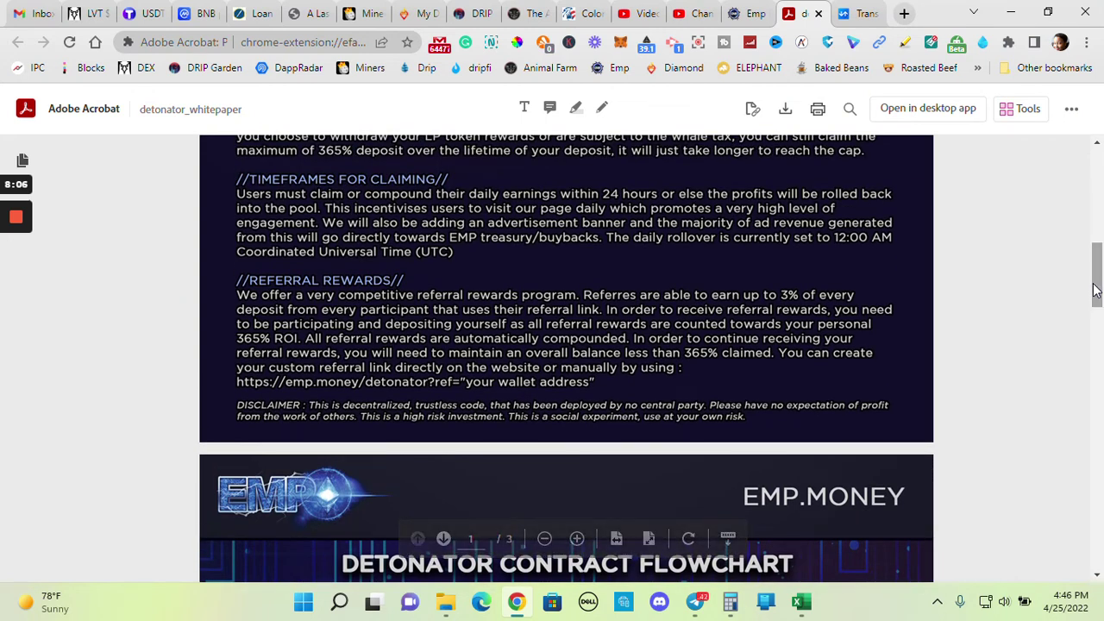
drag(1097, 291, 1100, 563)
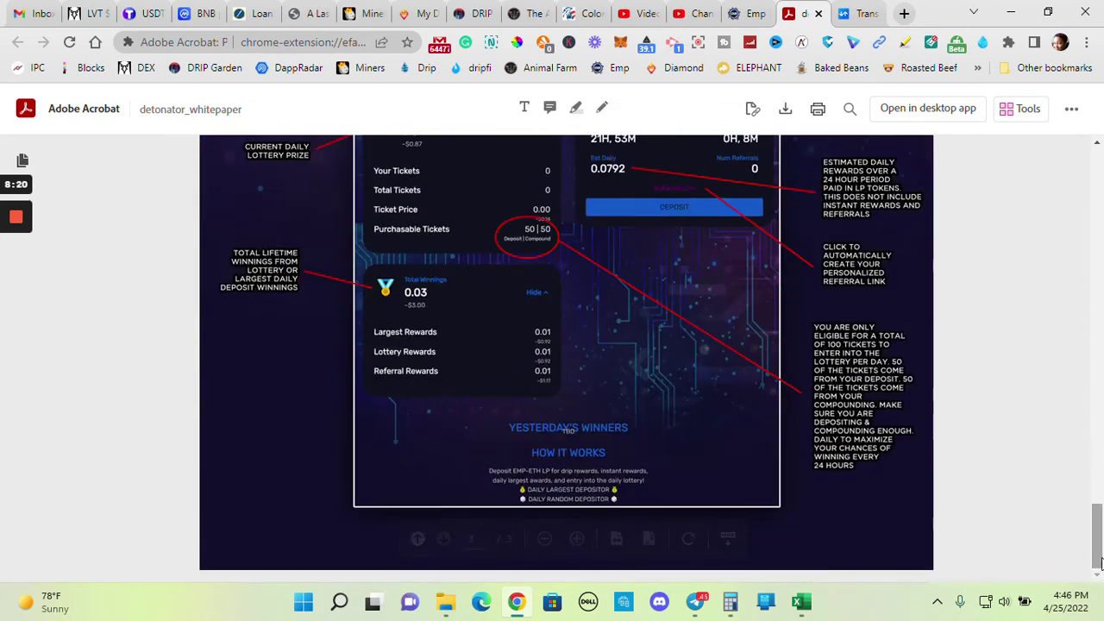
- Review the Detonator page's pool totals, top deposit and lottery prizes, personal deposit figures, yesterday's winners and How It Works section
click(747, 13)
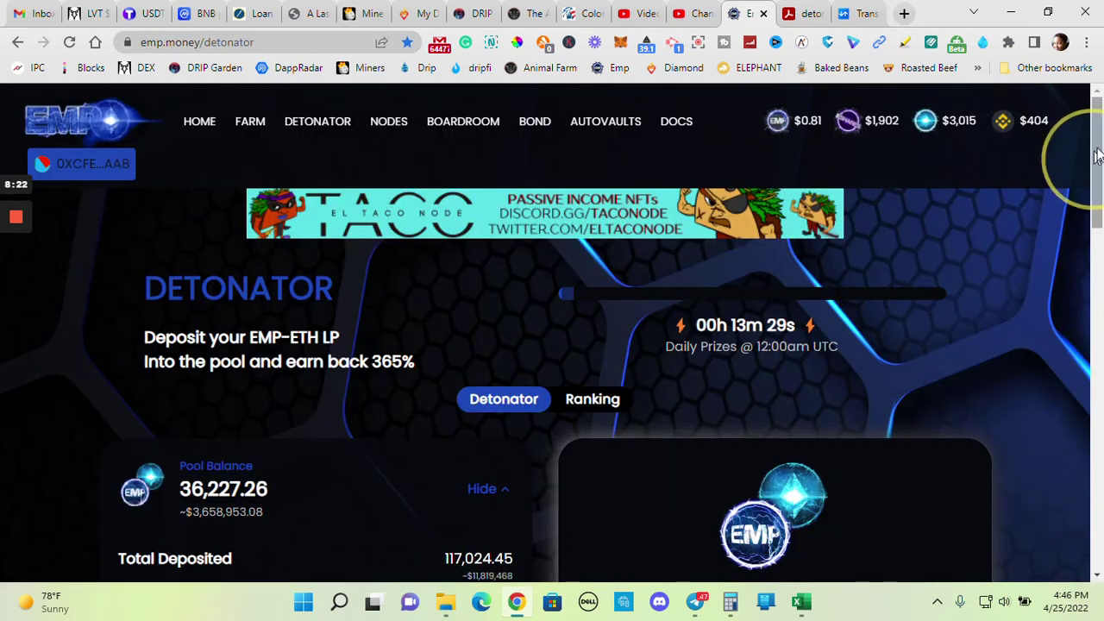
drag(1092, 147, 1094, 226)
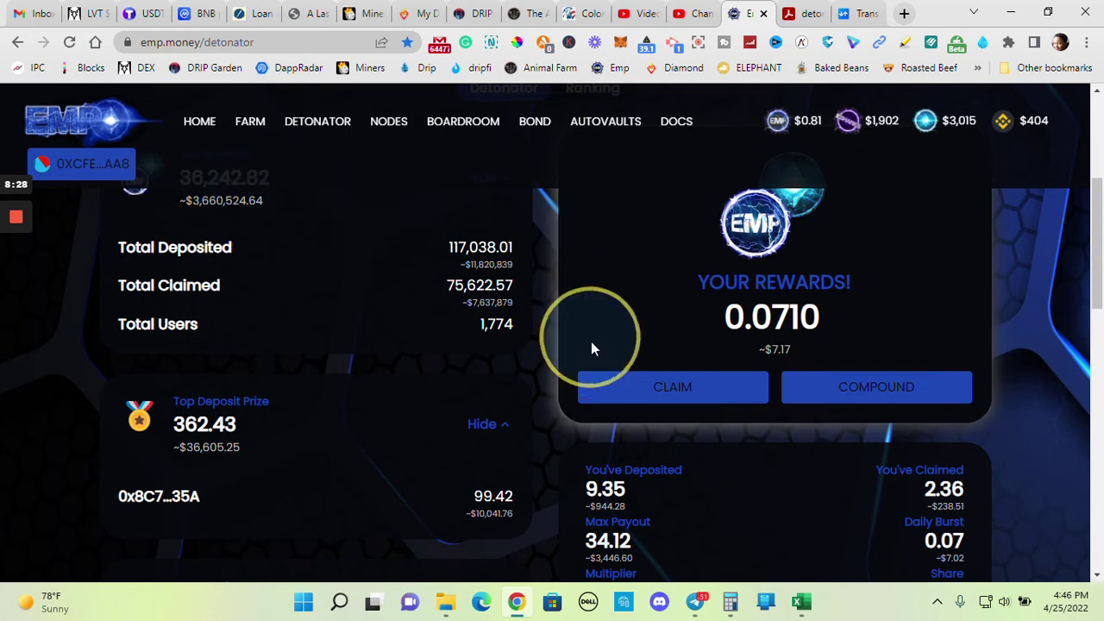
scroll(1098, 214, up, 1)
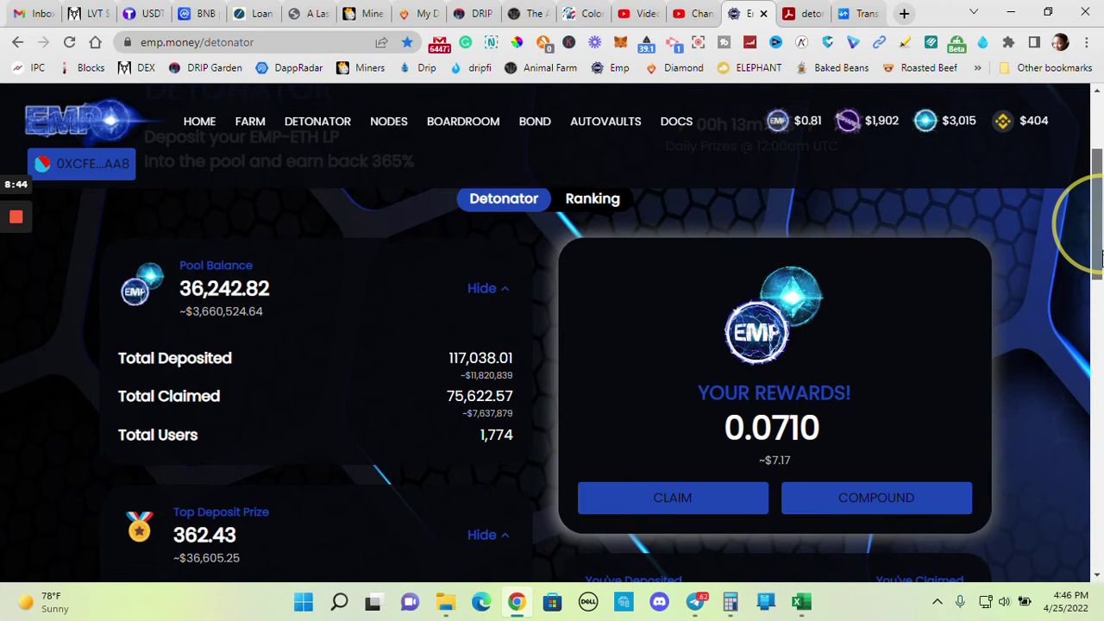
drag(1098, 226, 1100, 274)
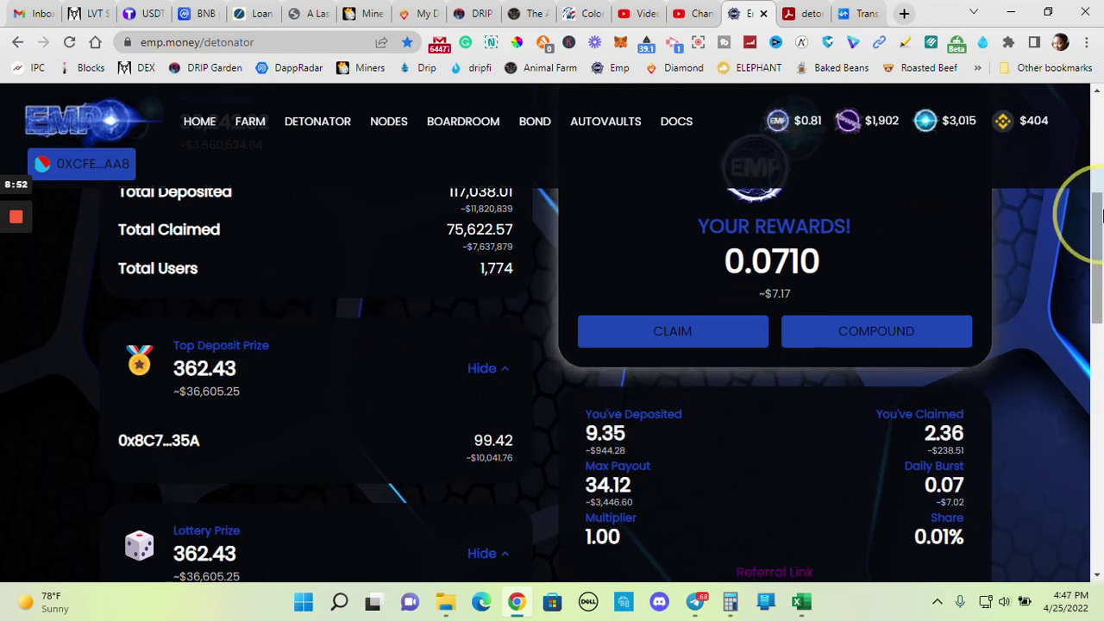
scroll(1098, 229, down, 2)
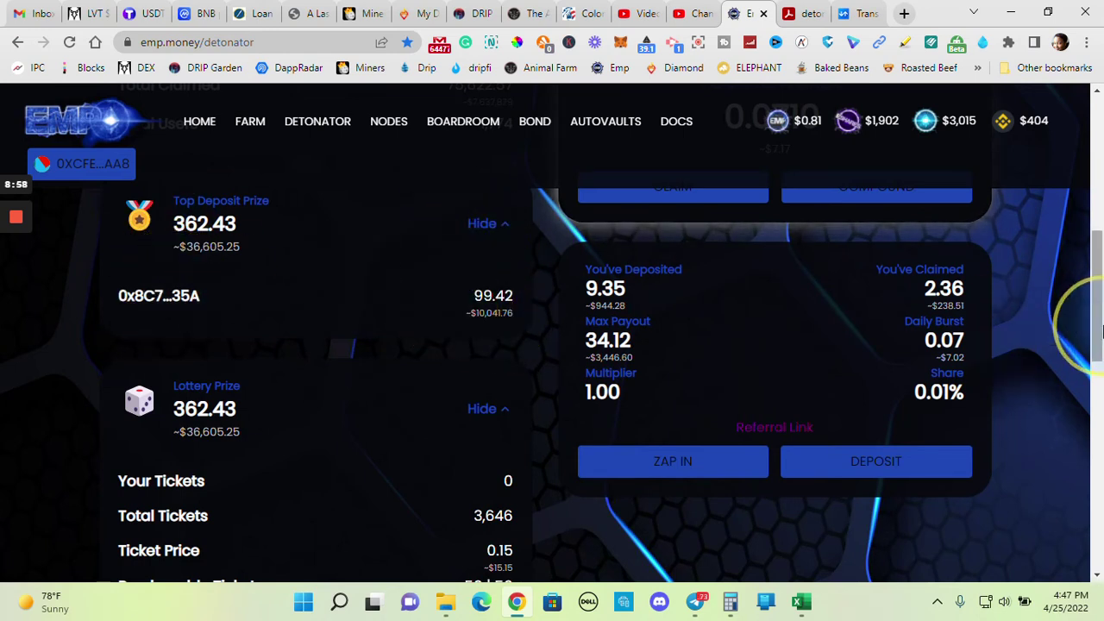
drag(1102, 333, 1100, 481)
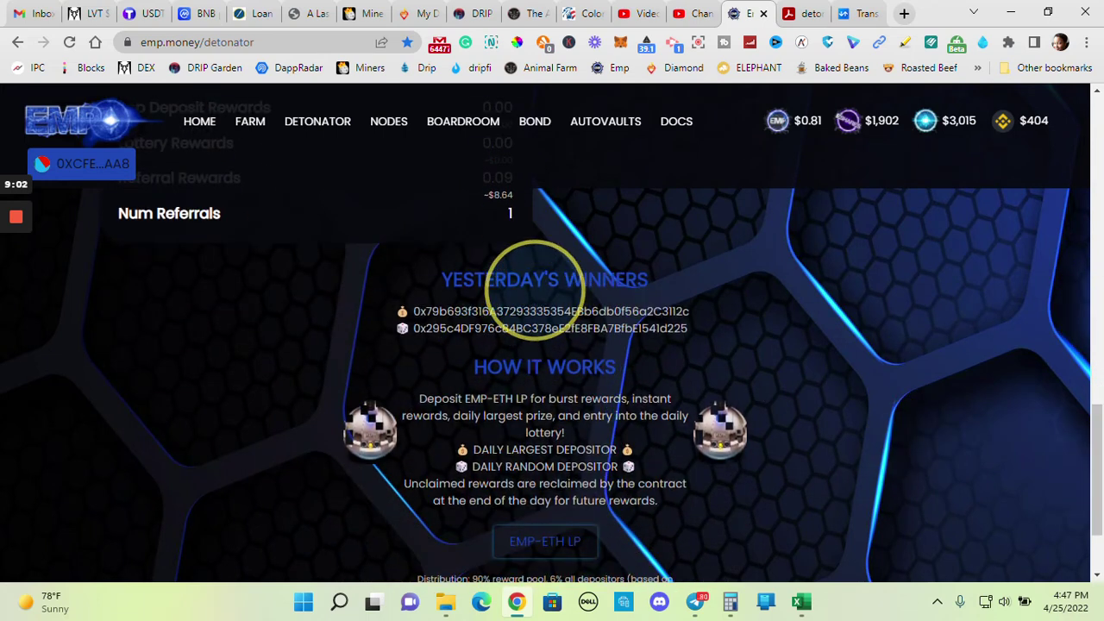
drag(1094, 429, 1067, 226)
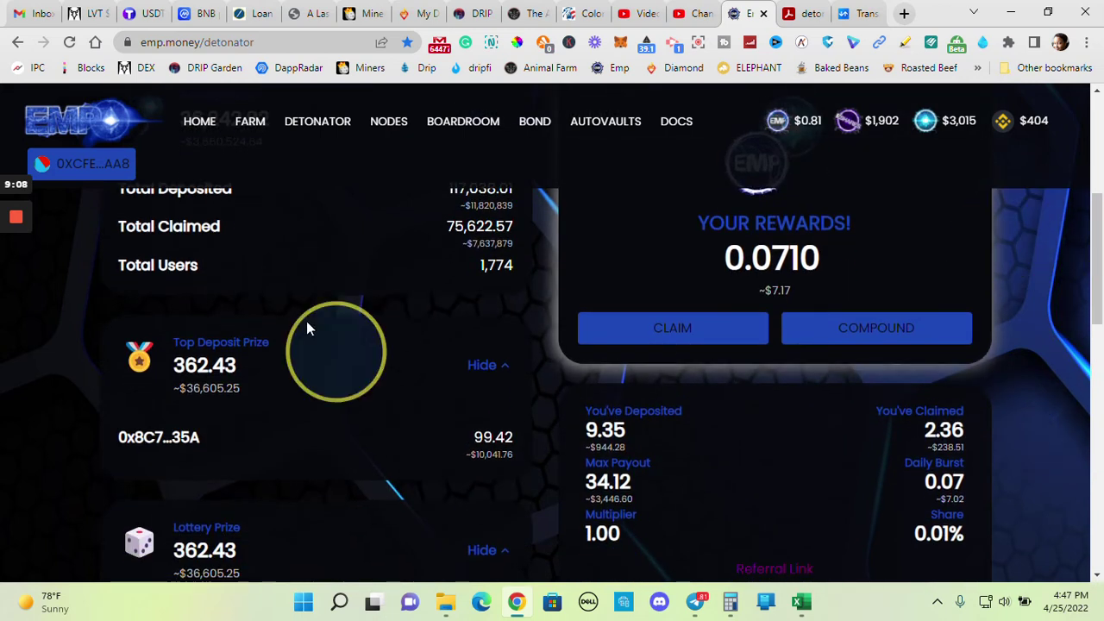
mouse_move(30, 251)
click(16, 284)
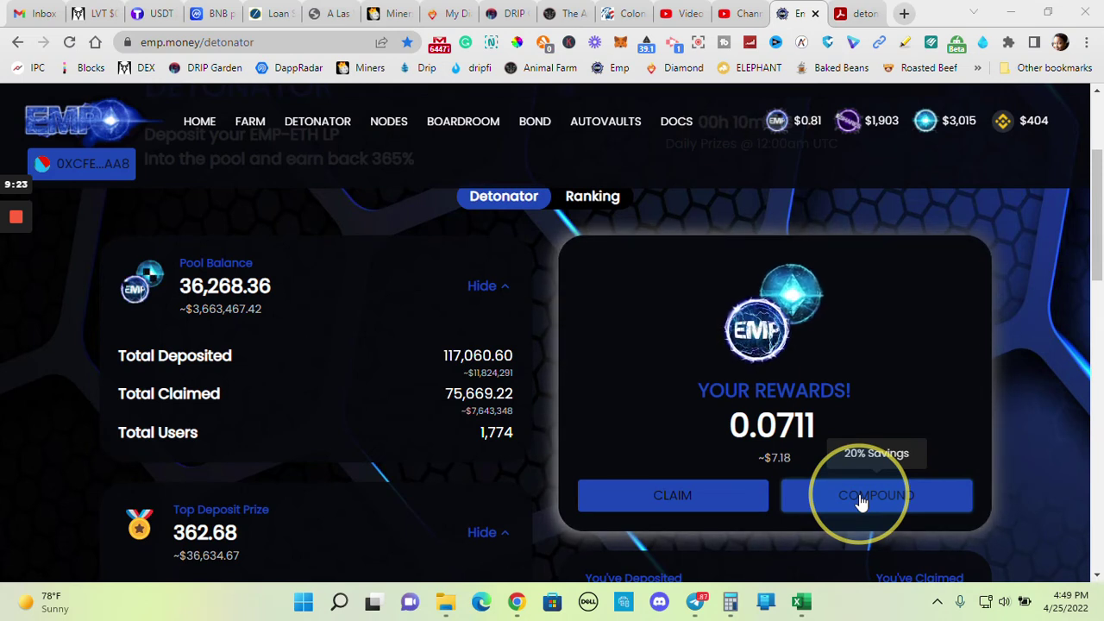
- Compound the accumulated Detonator rewards and confirm the transaction in MetaMask
click(865, 507)
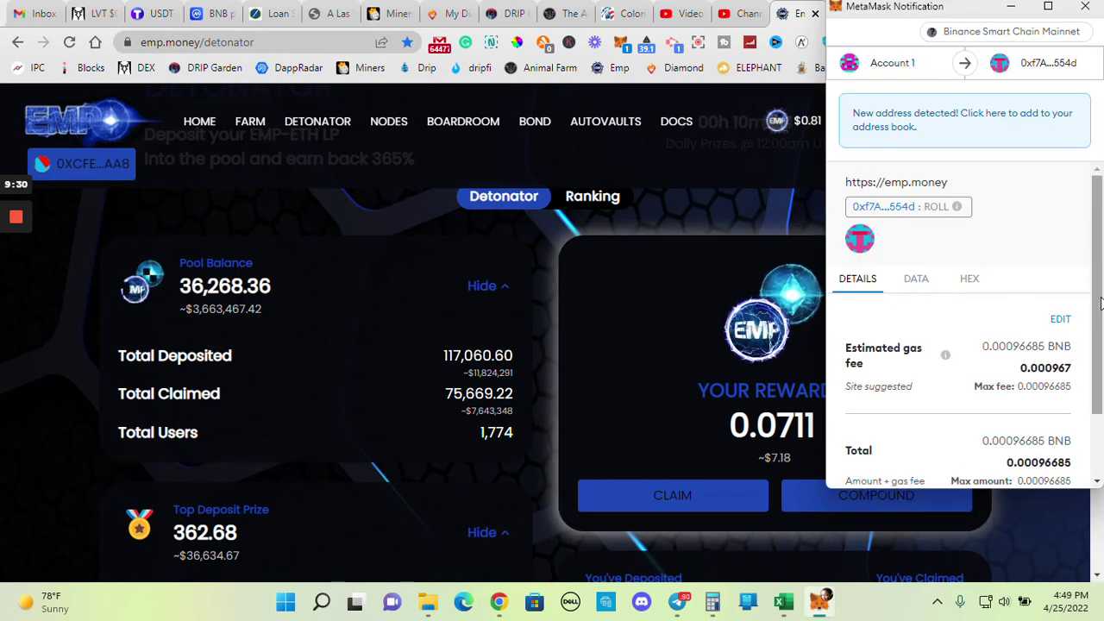
scroll(978, 328, down, 2)
click(1022, 460)
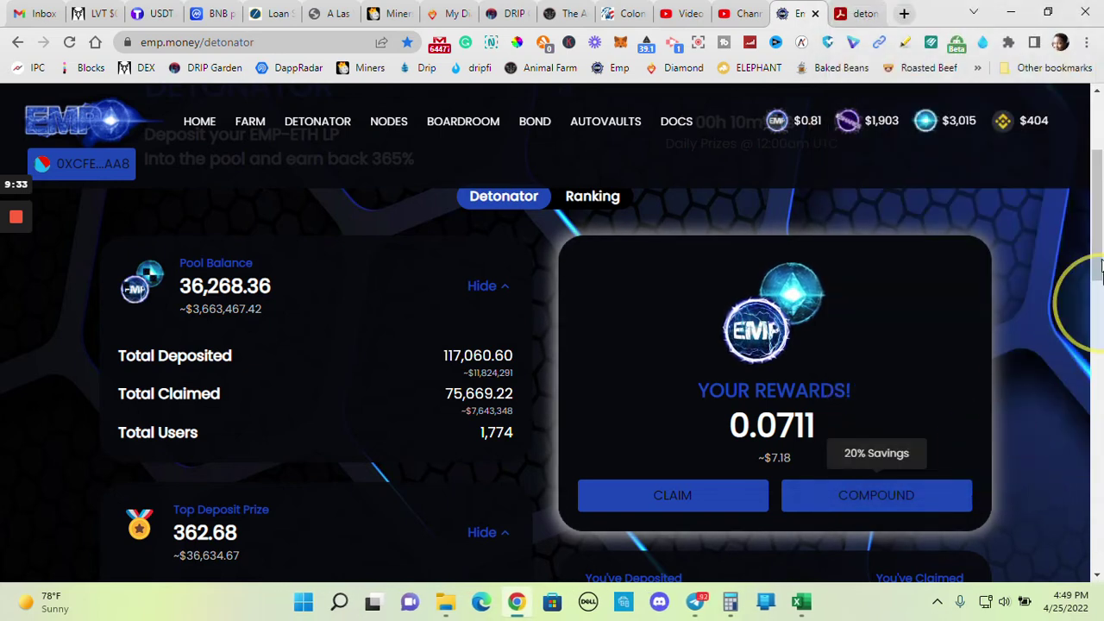
drag(1087, 234, 1100, 262)
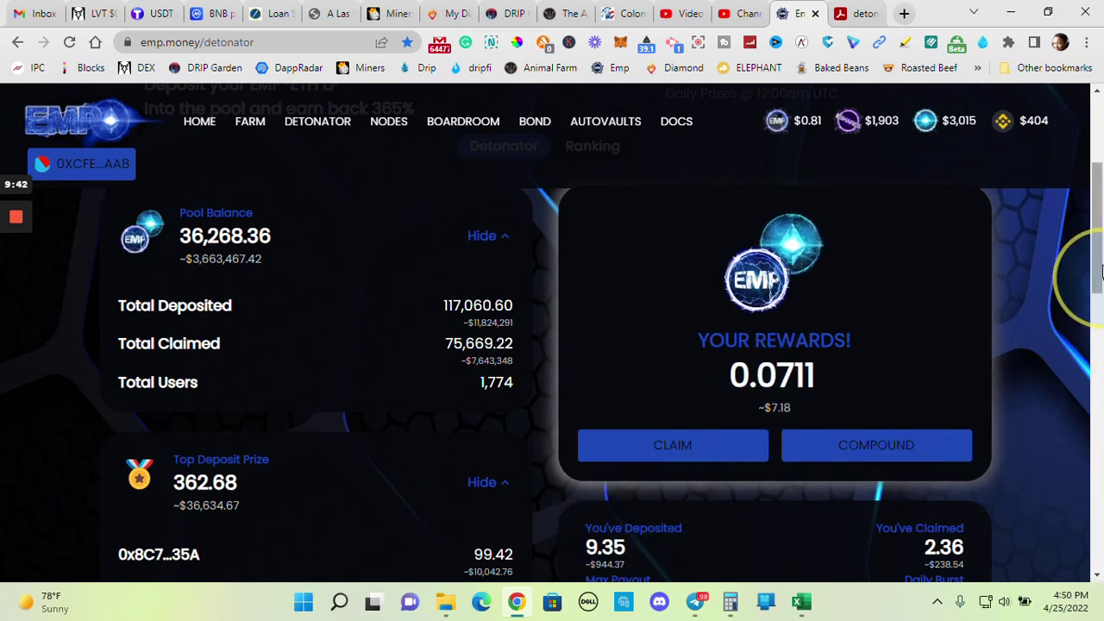
scroll(1101, 278, down, 1)
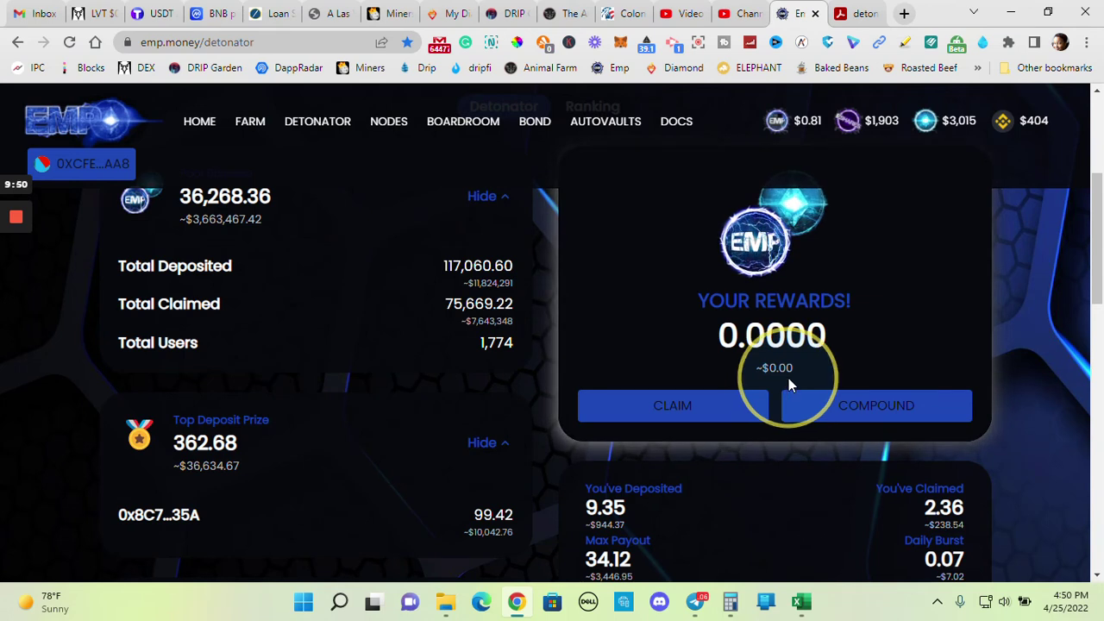
- Set up a zap into EMP-ETH-LP using 0.043 BNB with a slippage tolerance of 1%
drag(1097, 297, 1090, 354)
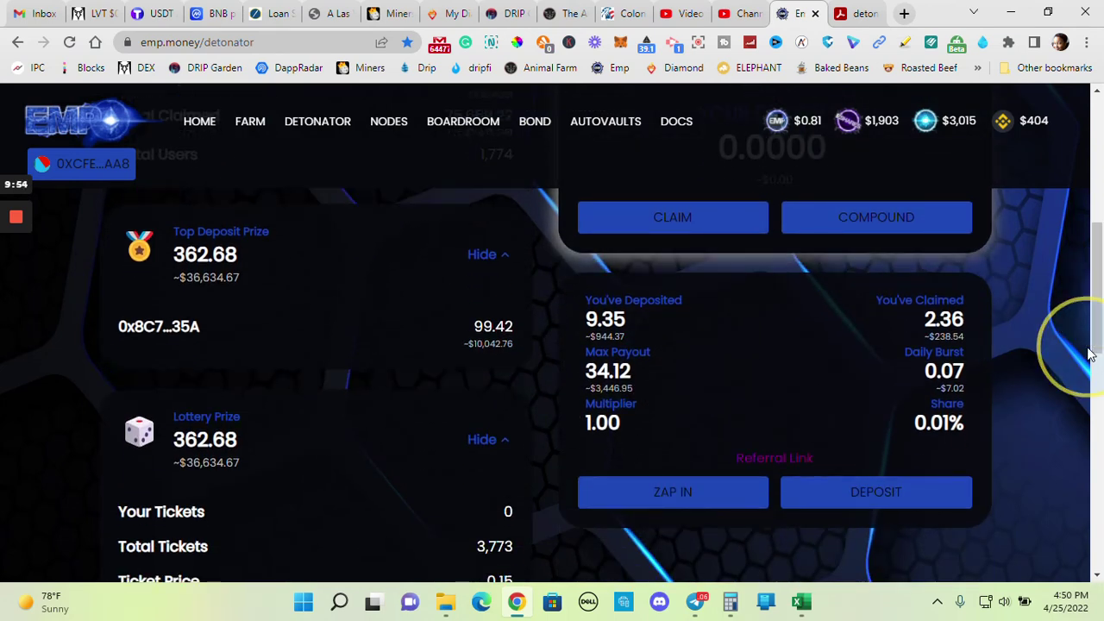
click(664, 492)
click(363, 415)
key(BackSpace)
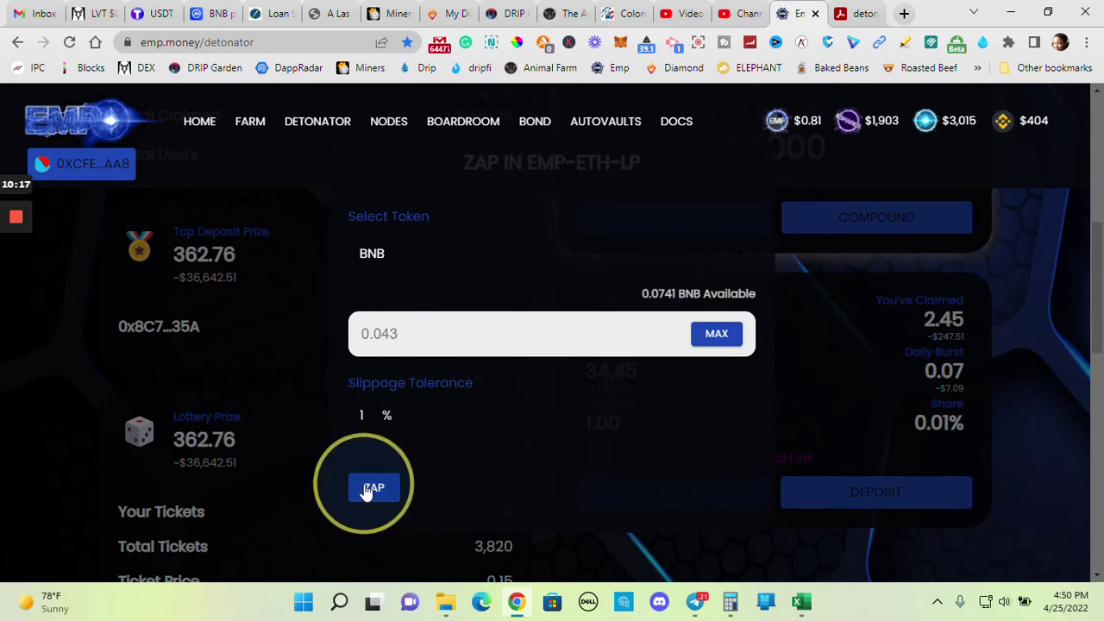
click(371, 254)
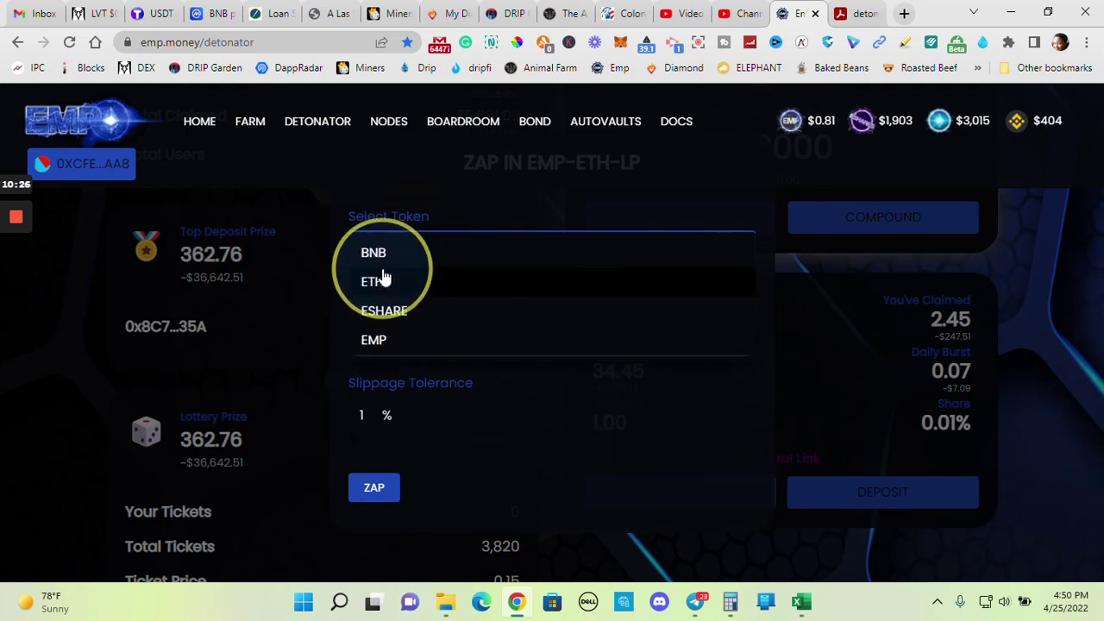
click(463, 220)
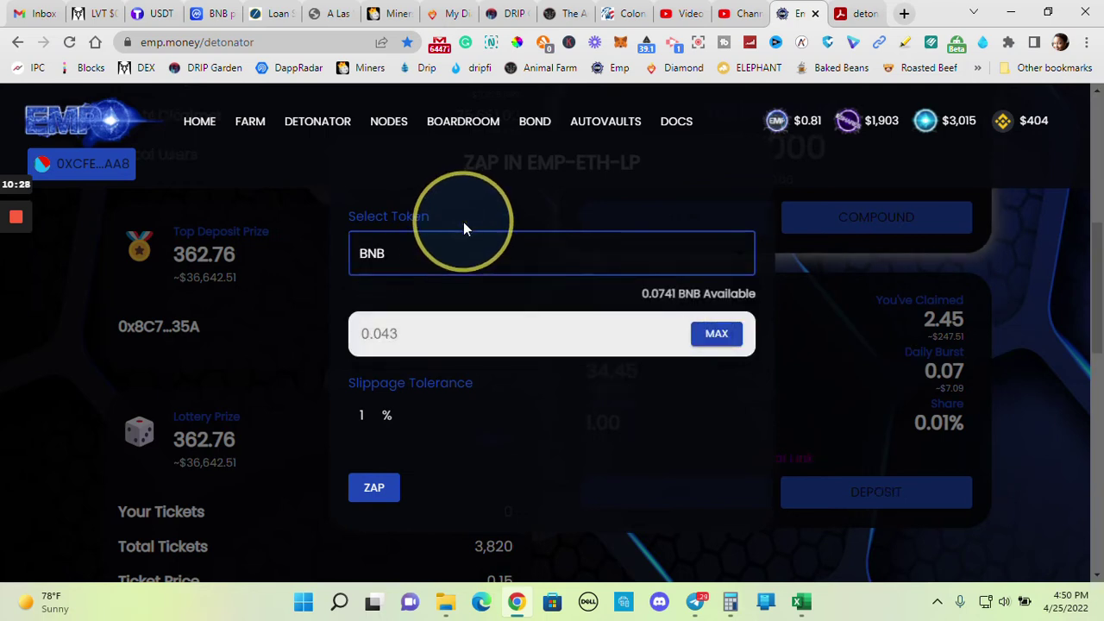
- Zap the BNB into EMP-ETH-LP, confirming both the zap and the Detonator deposit transactions in MetaMask
click(369, 489)
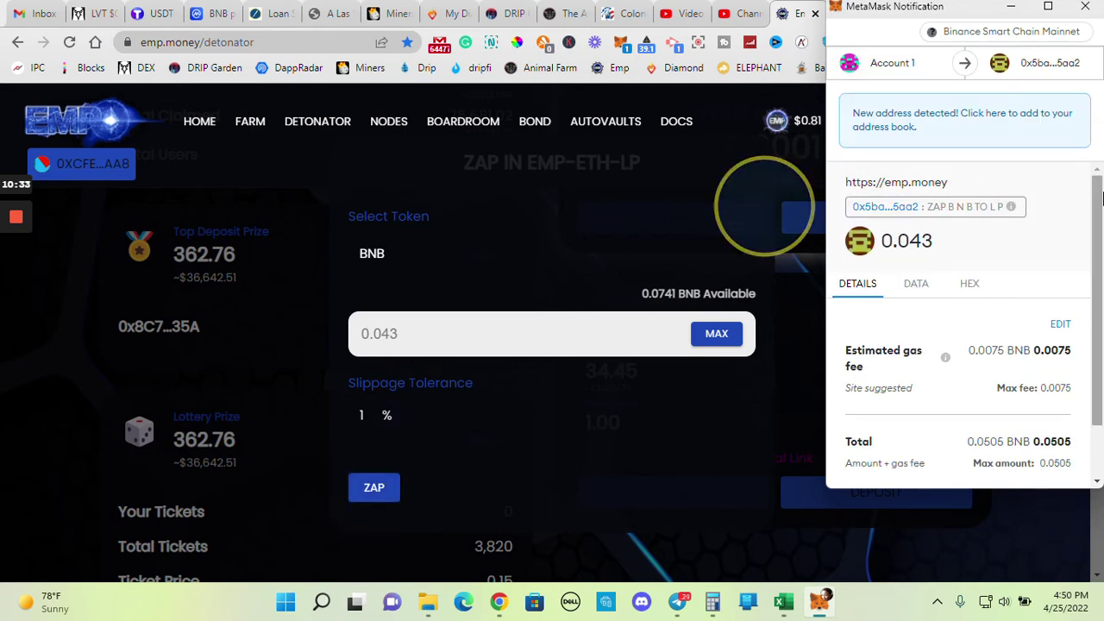
scroll(1098, 272, down, 2)
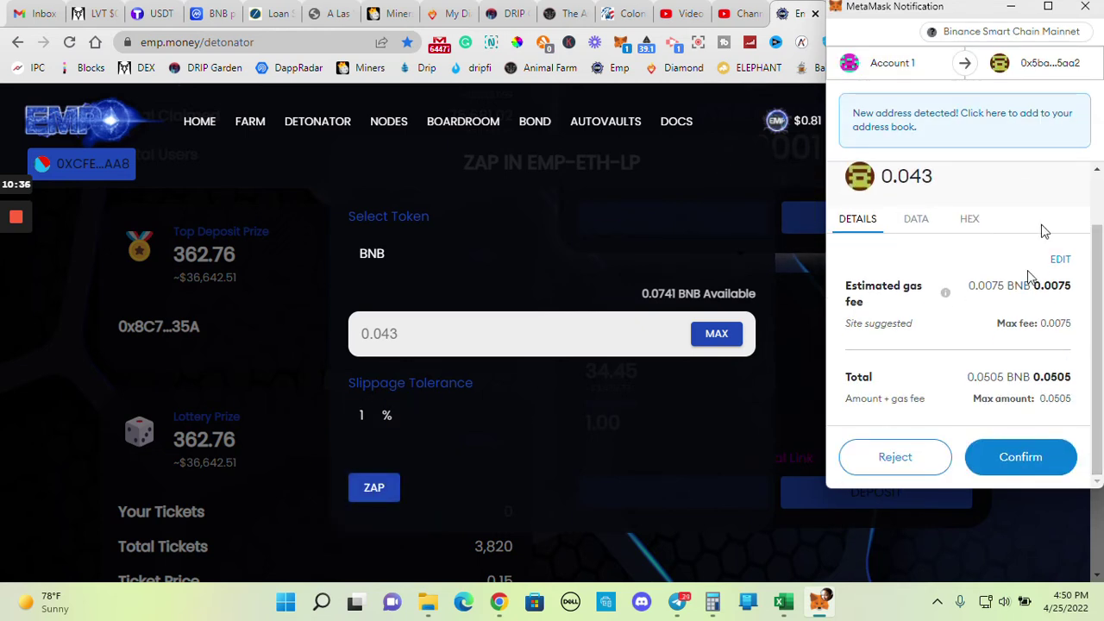
click(374, 343)
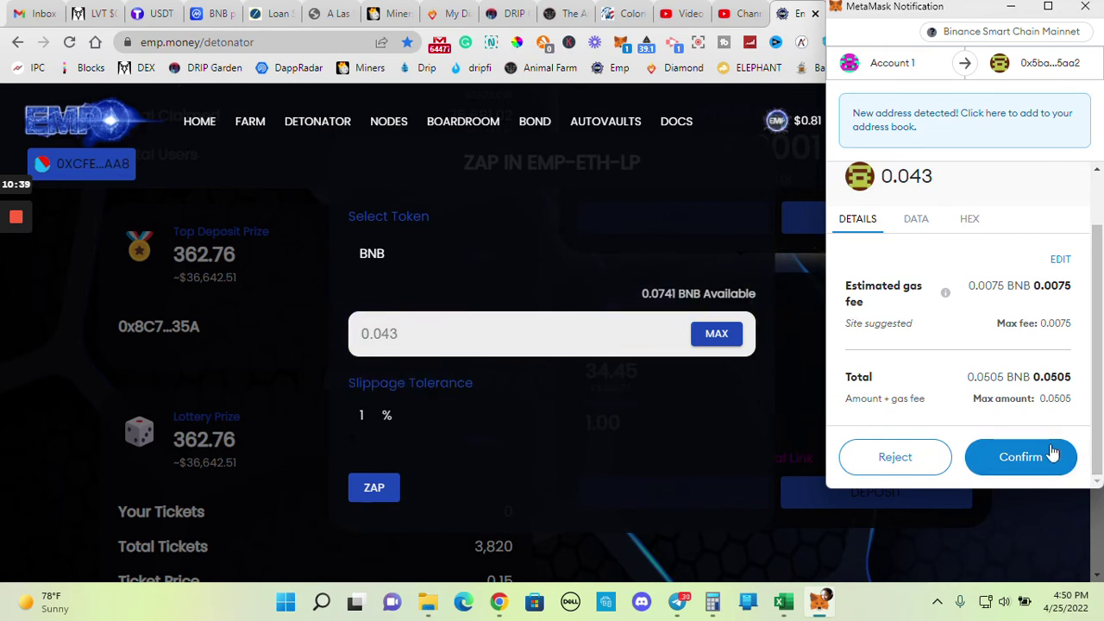
click(1022, 457)
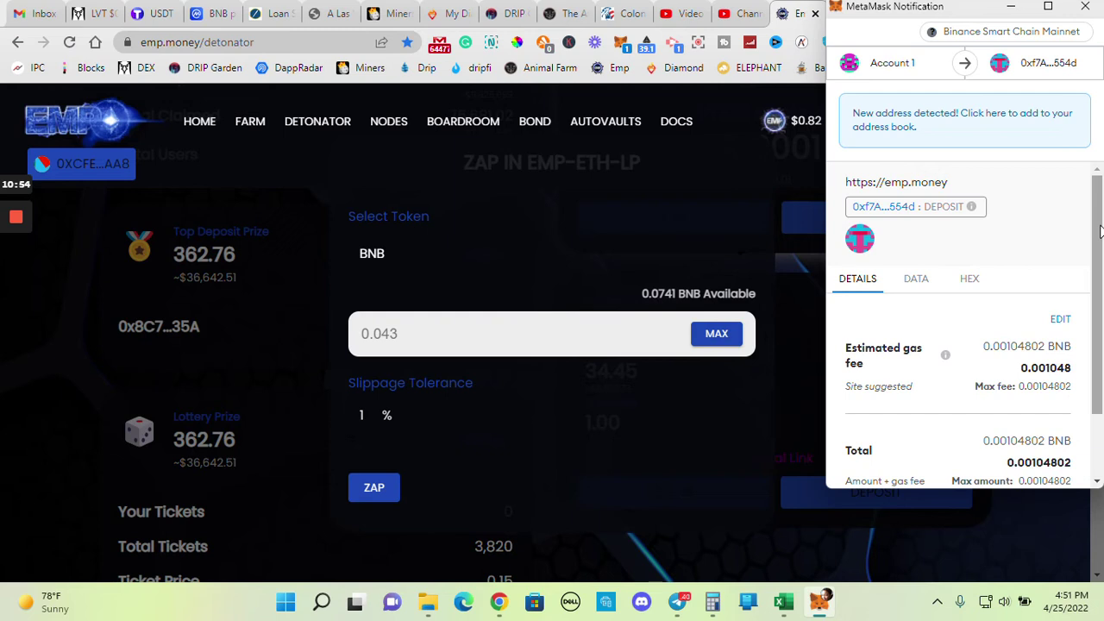
drag(1100, 231, 1086, 340)
click(1005, 462)
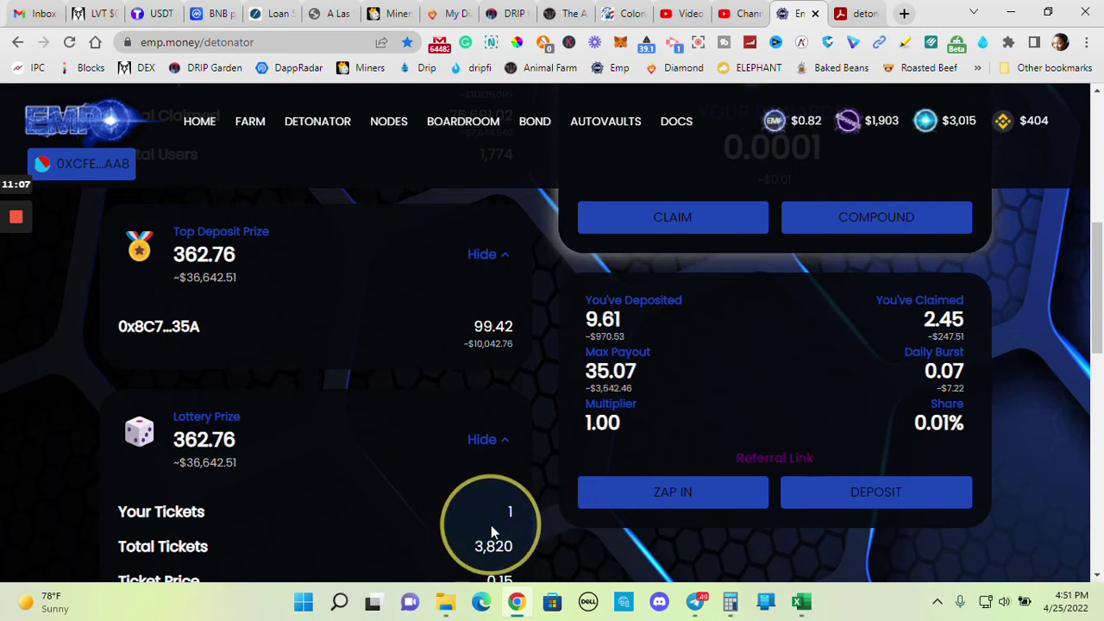
- Open the EMP-ETH-LP farm and review its APR, daily APR, TVL, ESHARE earned and staked LP figures
mouse_move(1101, 325)
mouse_down()
mouse_move(1092, 386)
mouse_move(1082, 254)
mouse_move(1089, 319)
mouse_up()
drag(1102, 257, 1077, 216)
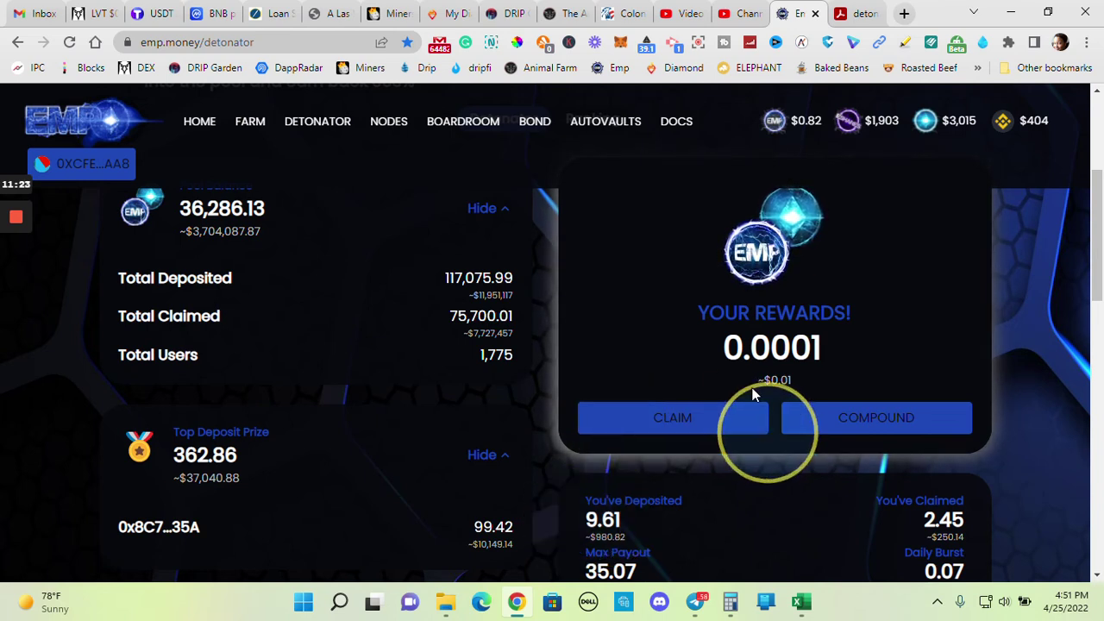
click(250, 130)
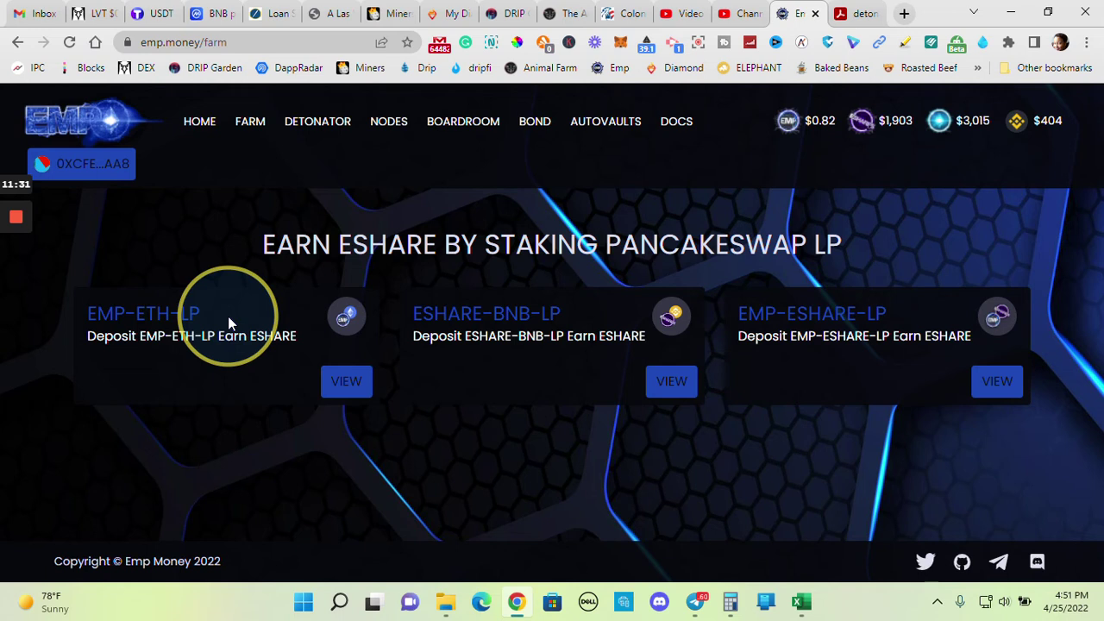
click(340, 383)
scroll(1095, 258, down, 2)
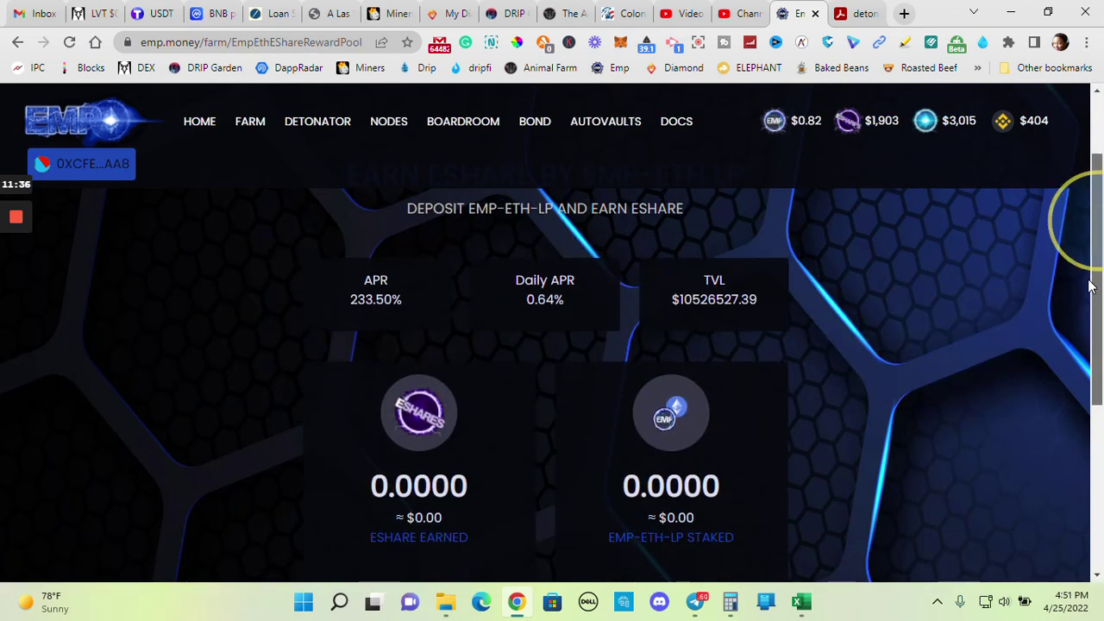
scroll(1085, 307, down, 1)
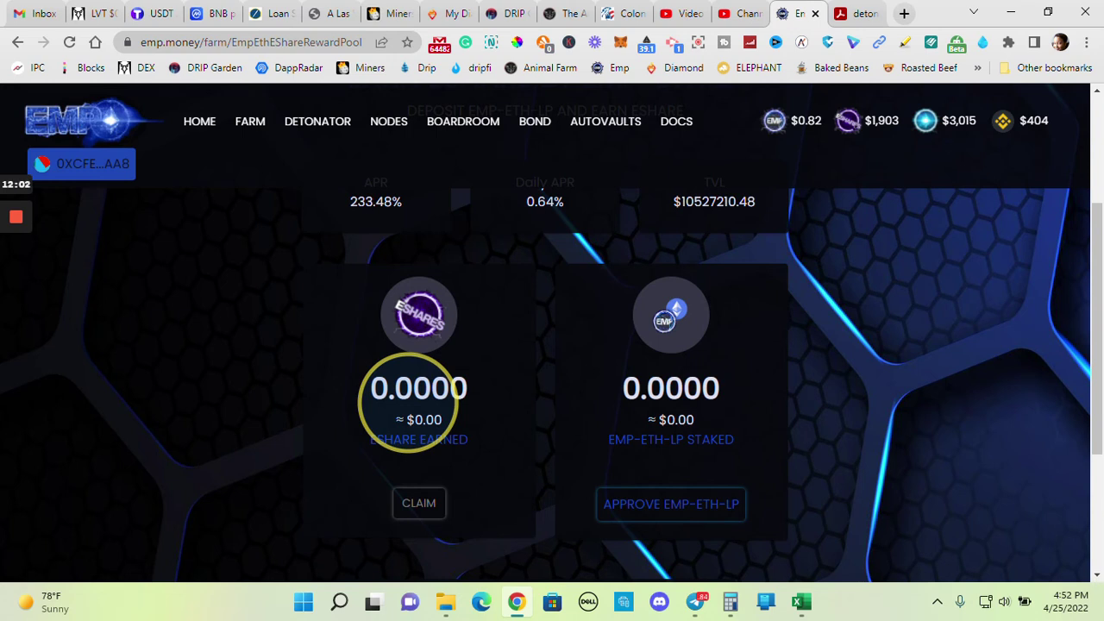
scroll(1085, 266, up, 2)
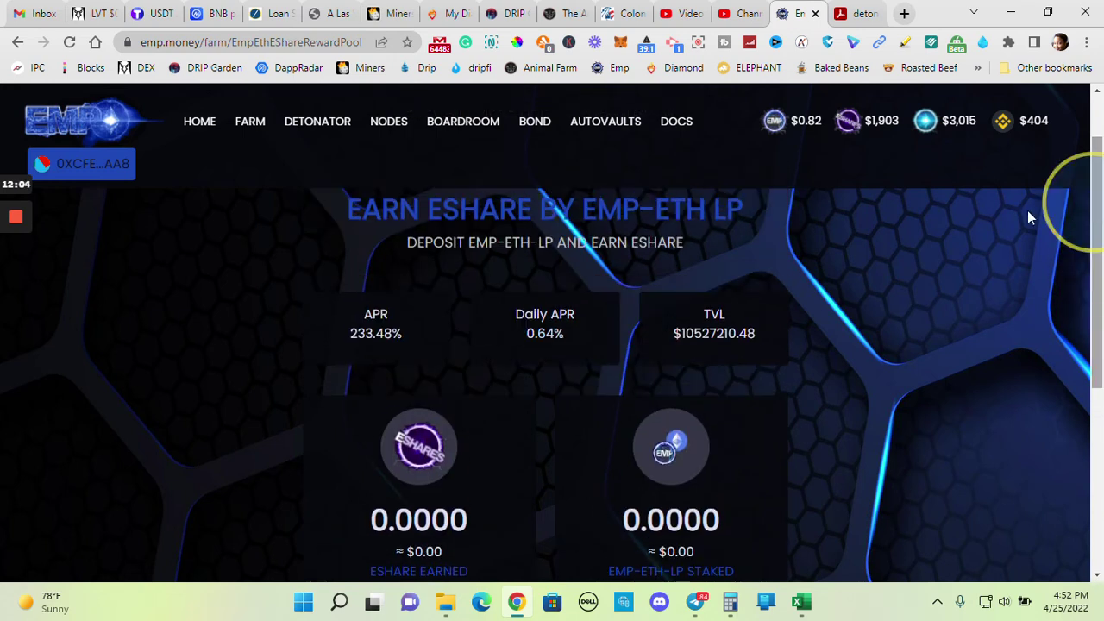
- Review the Mega Node returns and price on the Nodes page, and the epoch, peg and APR figures in the Boardroom
click(385, 123)
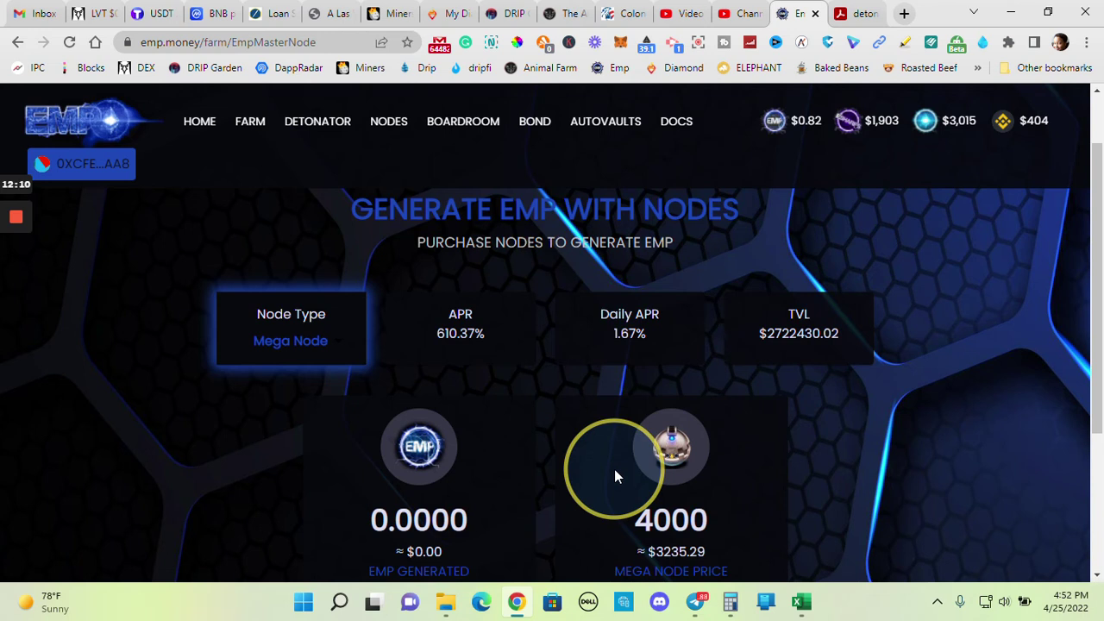
click(451, 128)
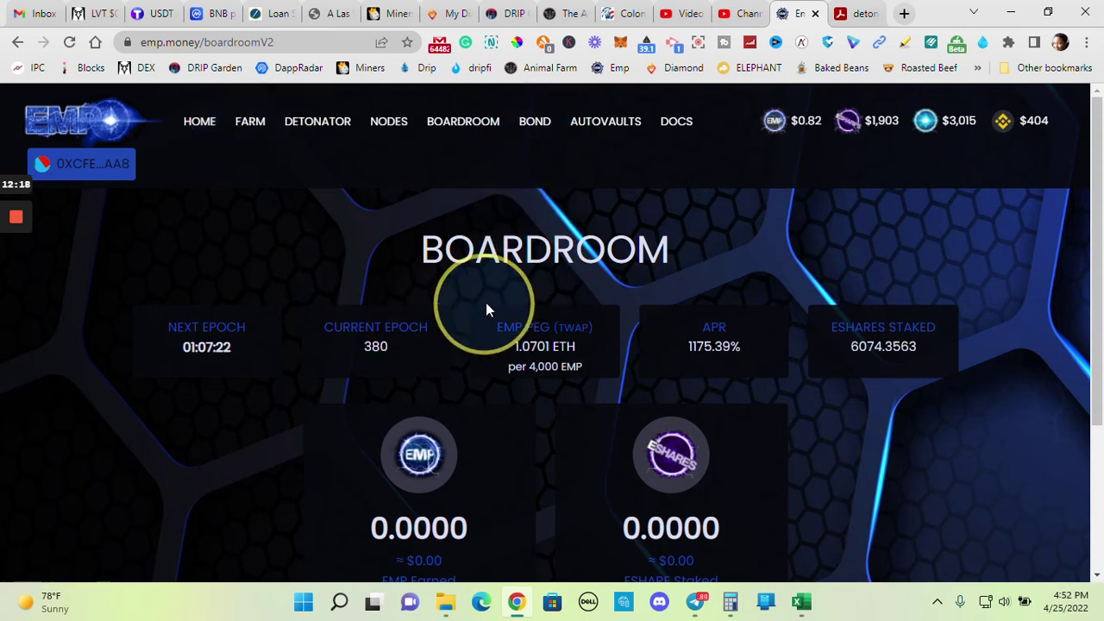
drag(1098, 254, 1097, 327)
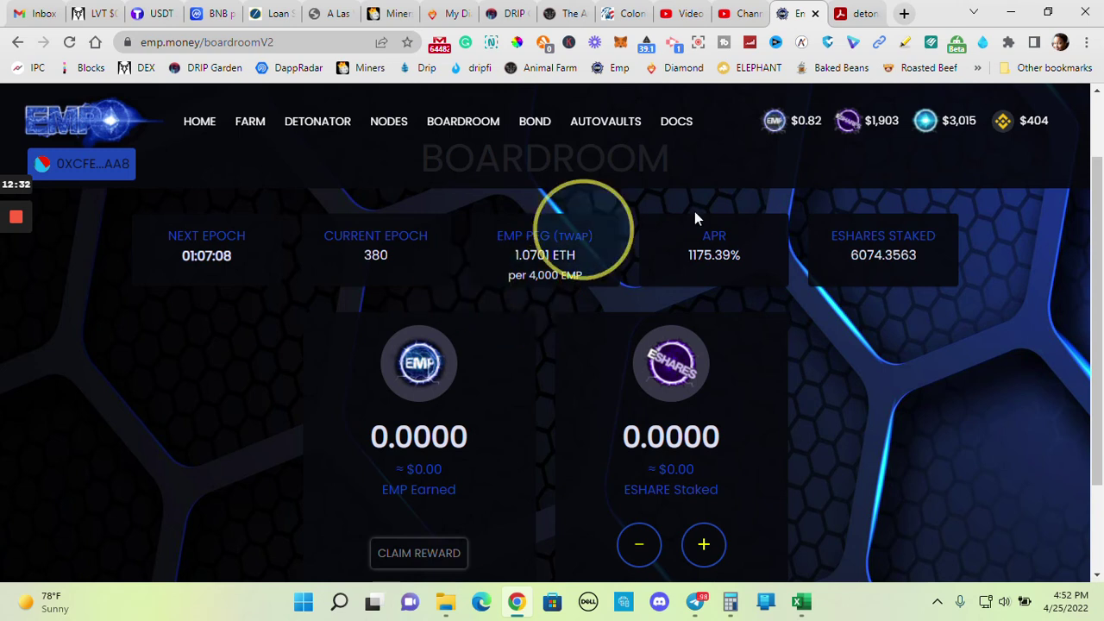
drag(1103, 246, 1092, 176)
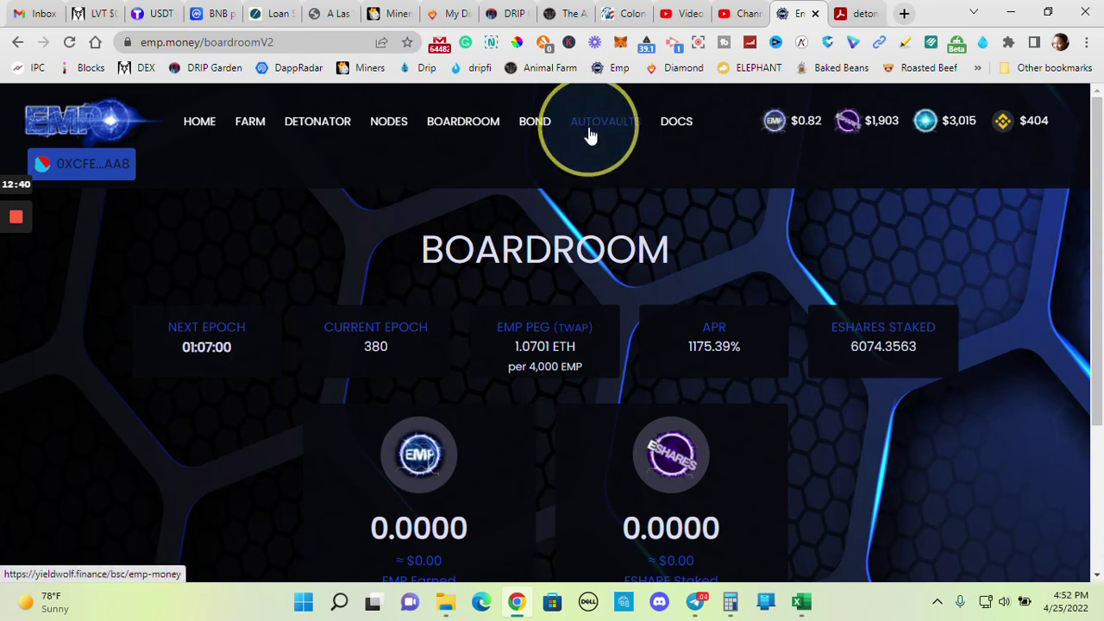
- Open the Bond page and review the EMP and EBOND prices and the purchase and redemption options
click(540, 125)
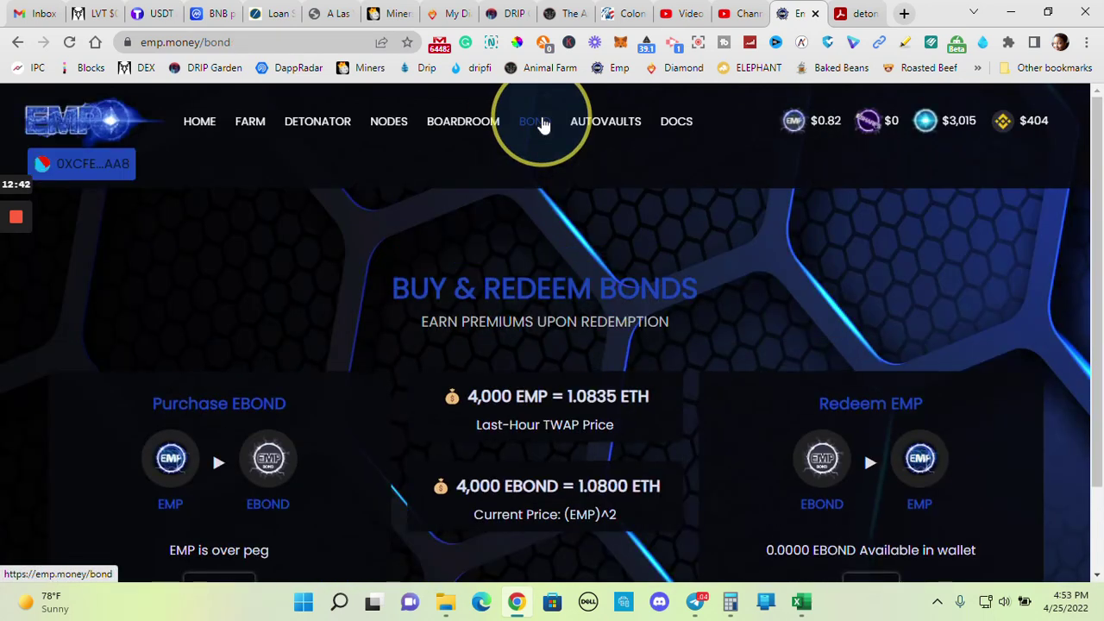
scroll(1068, 368, down, 1)
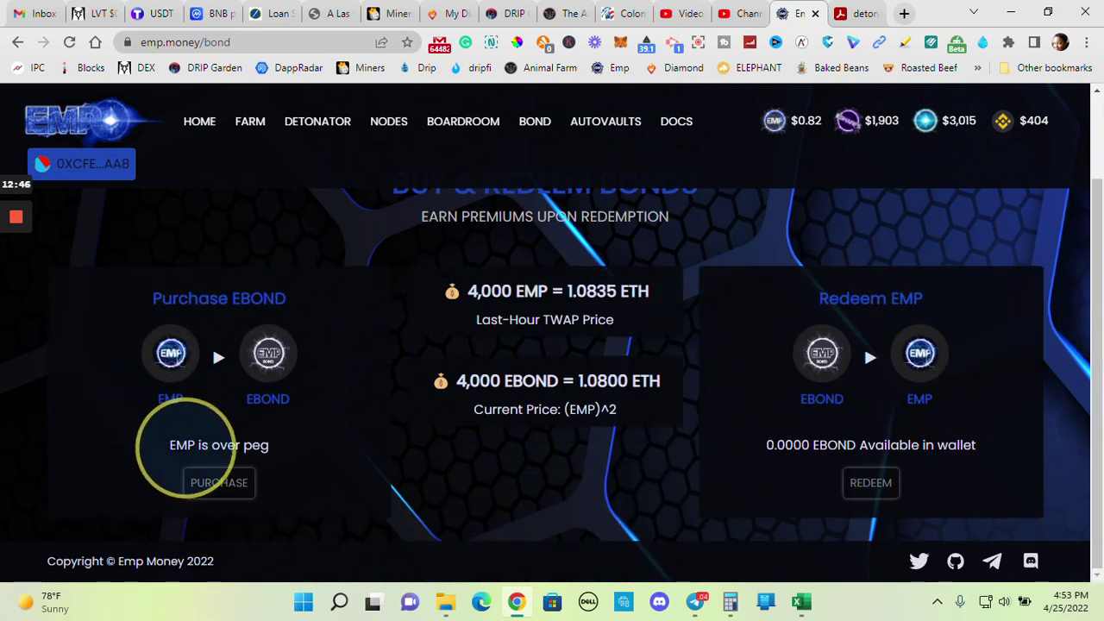
scroll(1083, 284, up, 1)
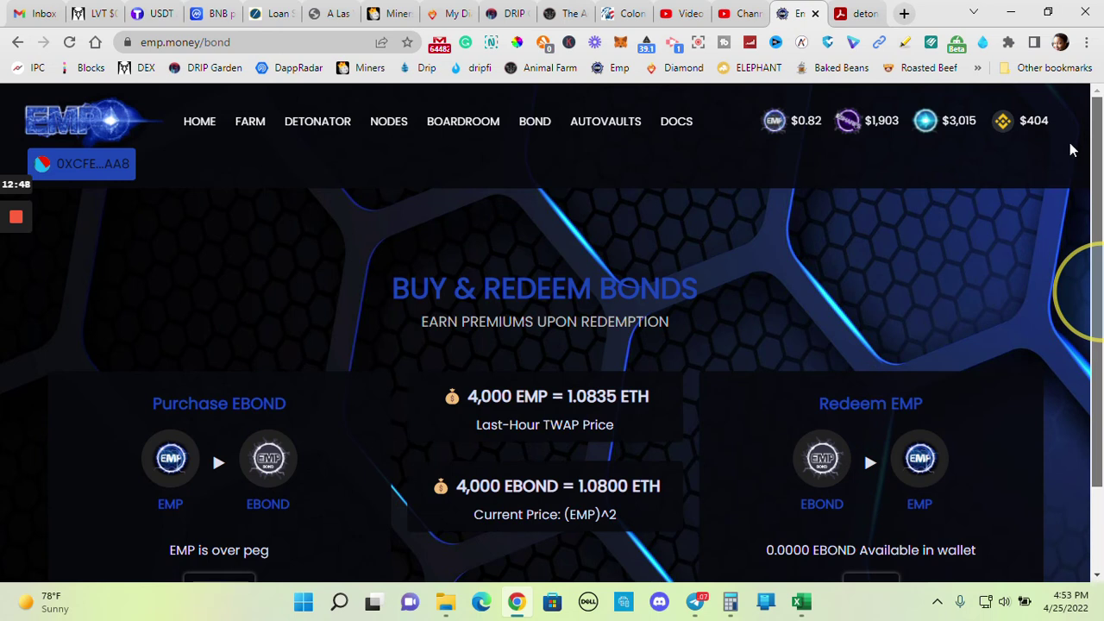
- Open the Autovaults on YieldWolf and review the APY, daily rate, TVL and fees of the three Emp Money vaults
click(585, 126)
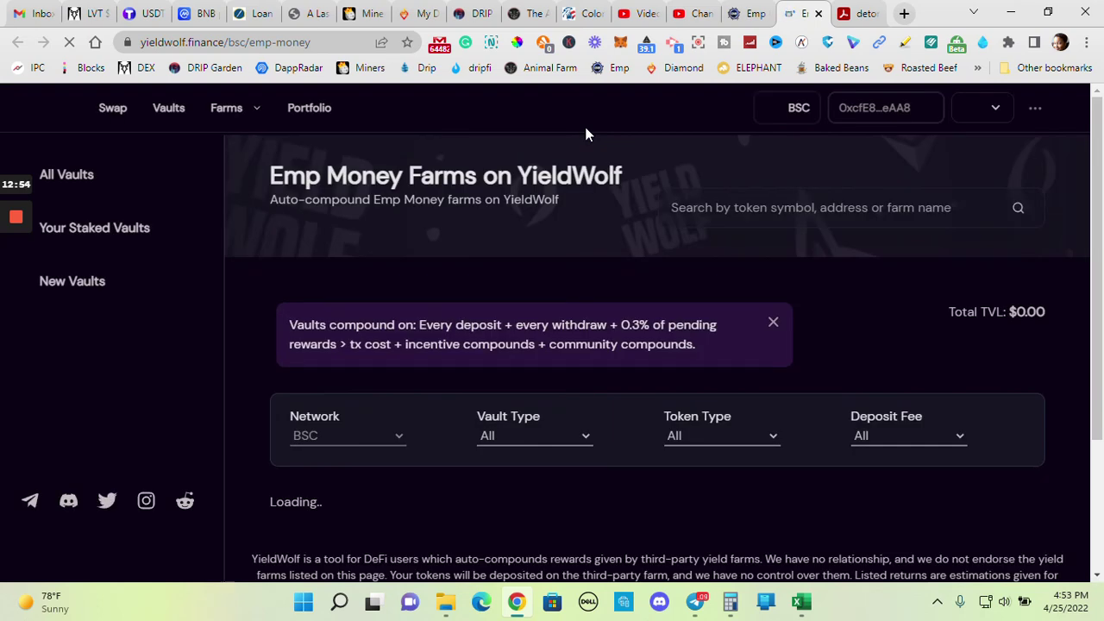
drag(1098, 147, 1098, 281)
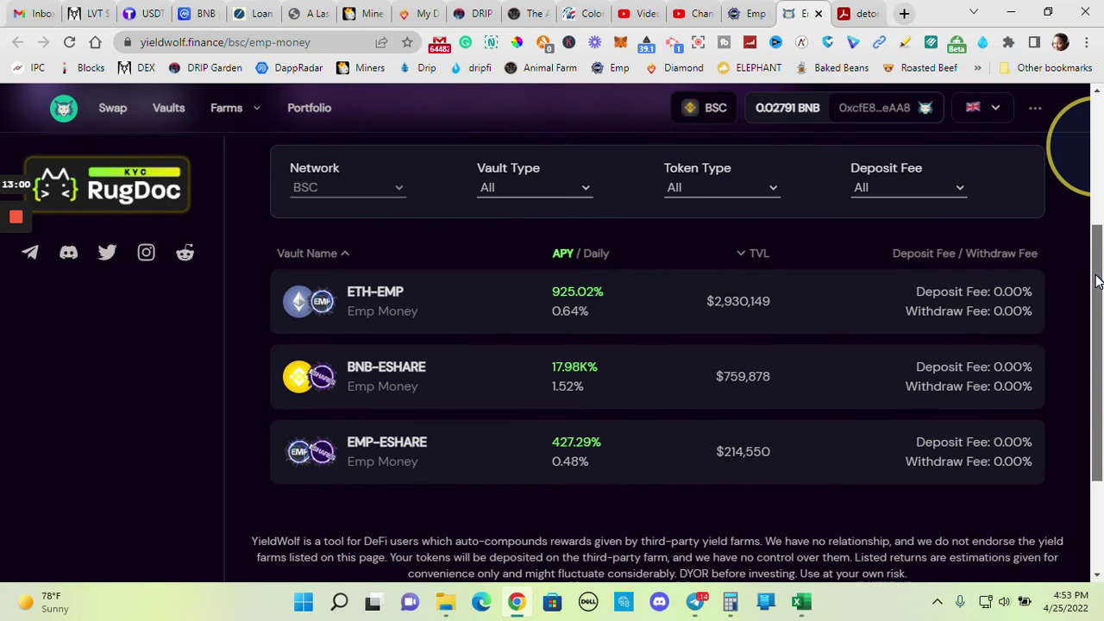
drag(1098, 281, 1098, 283)
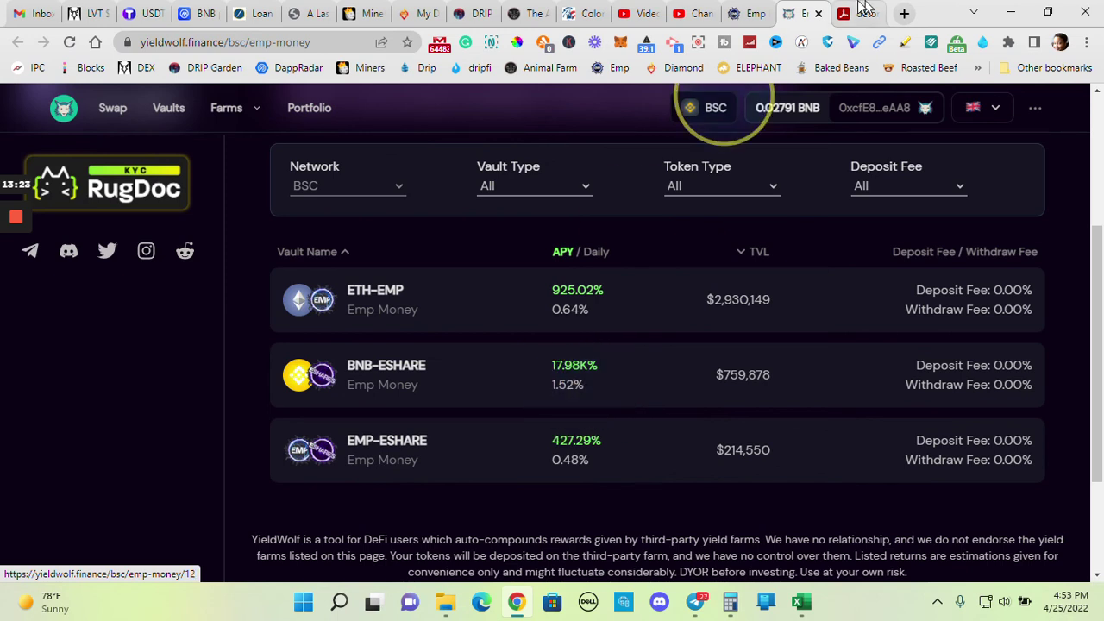
- Return to the EMP Money site and review the ESHARE-BNB-LP farm's APR, daily APR, TVL and staking options
click(747, 13)
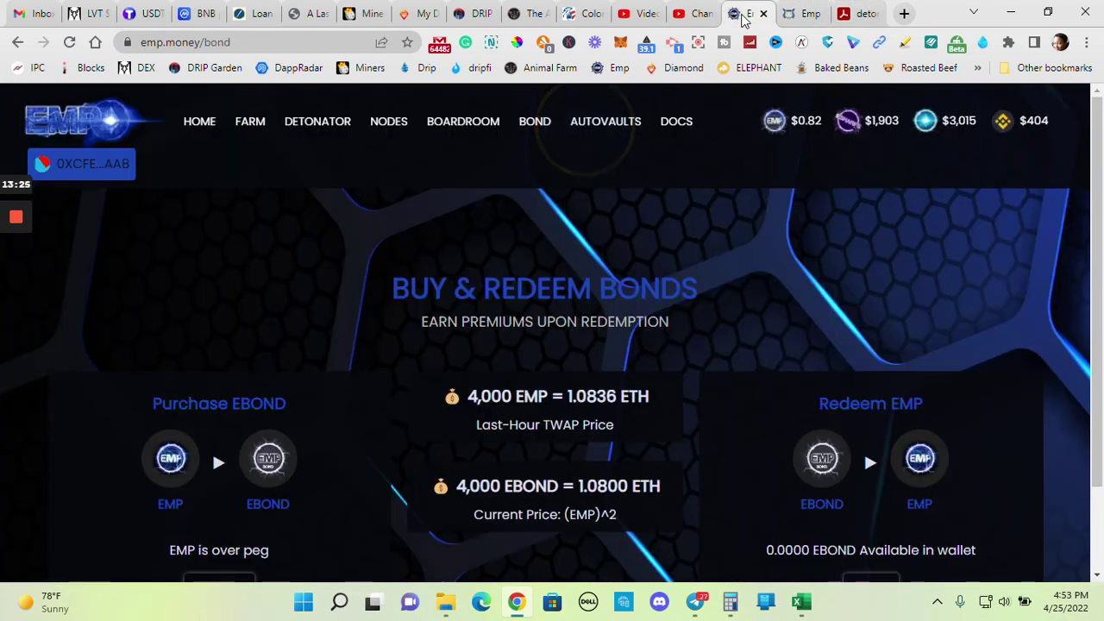
click(252, 123)
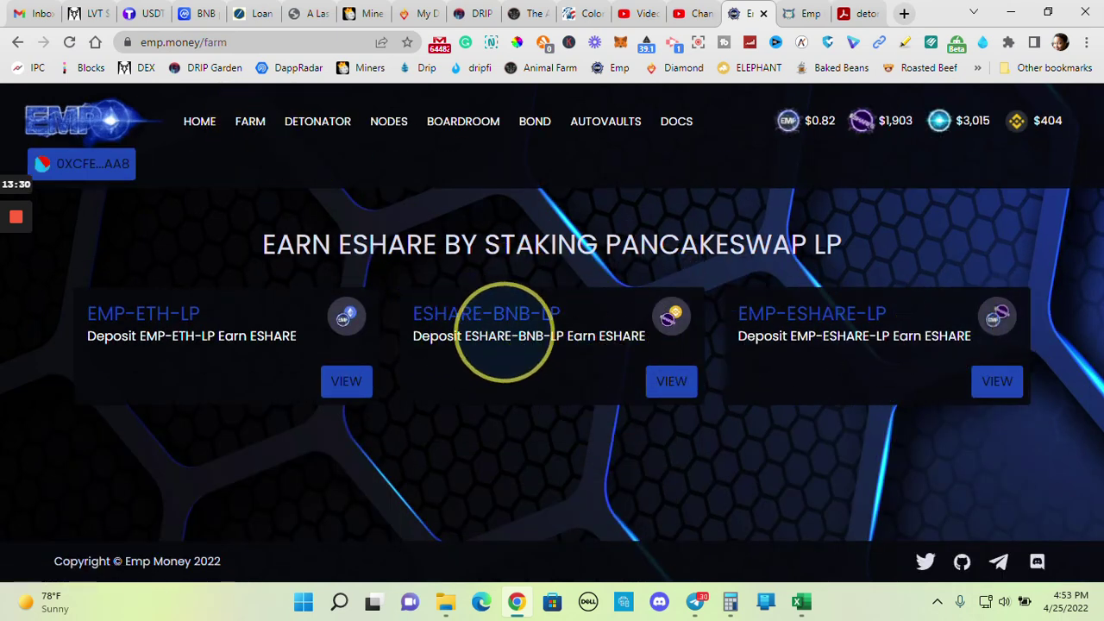
click(657, 390)
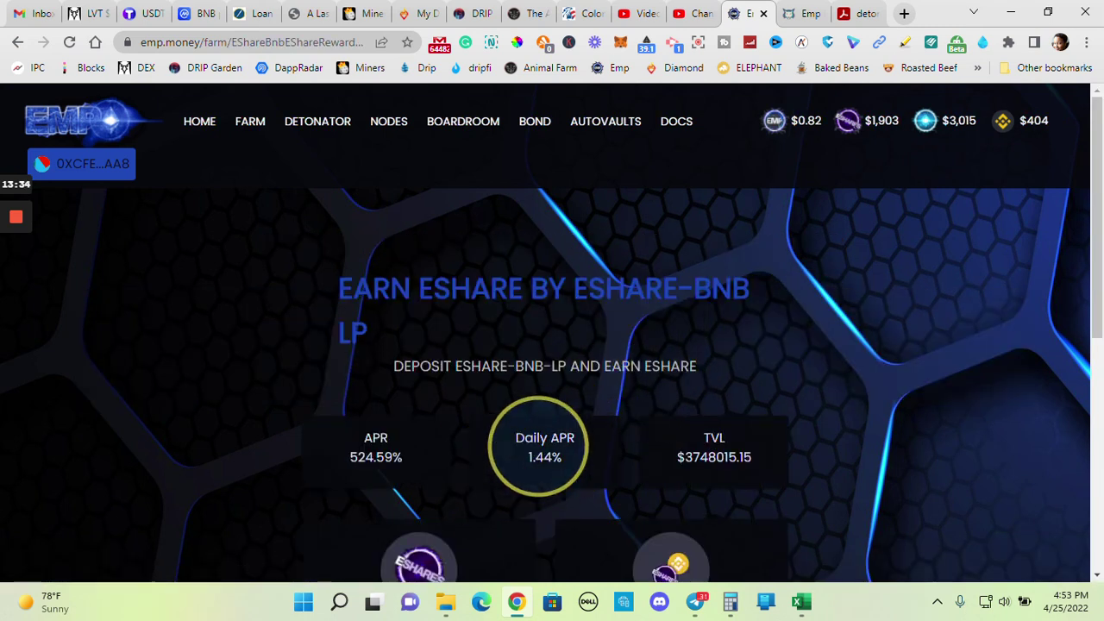
scroll(1083, 284, down, 2)
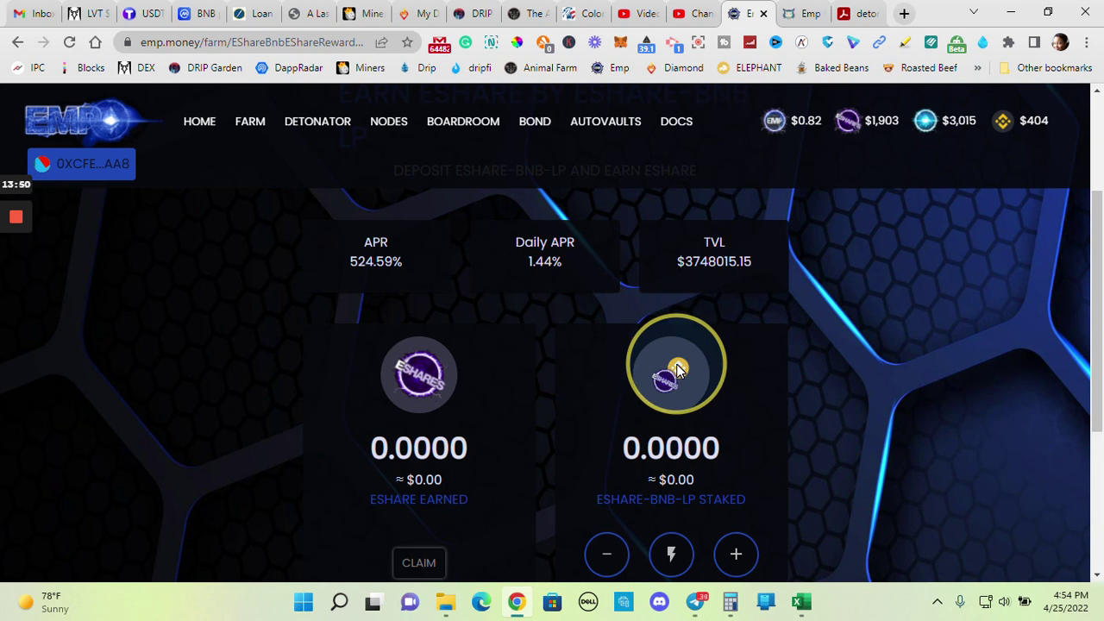
- Review the EMP-ESHARE-LP farm's APR, daily APR and TVL, and return to the list of farms
click(18, 41)
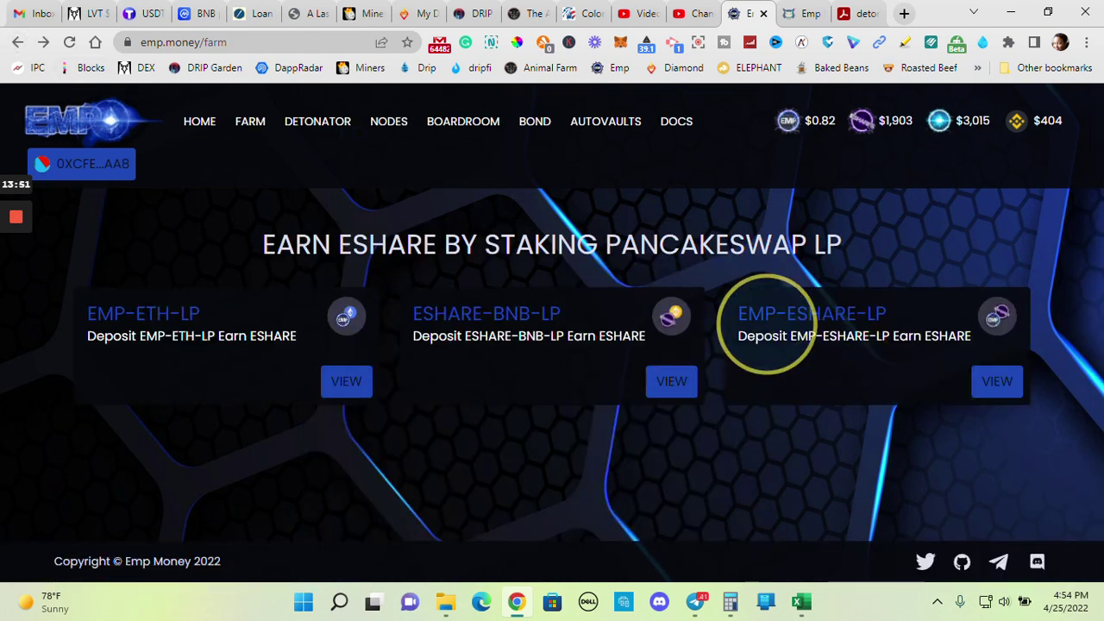
click(1010, 380)
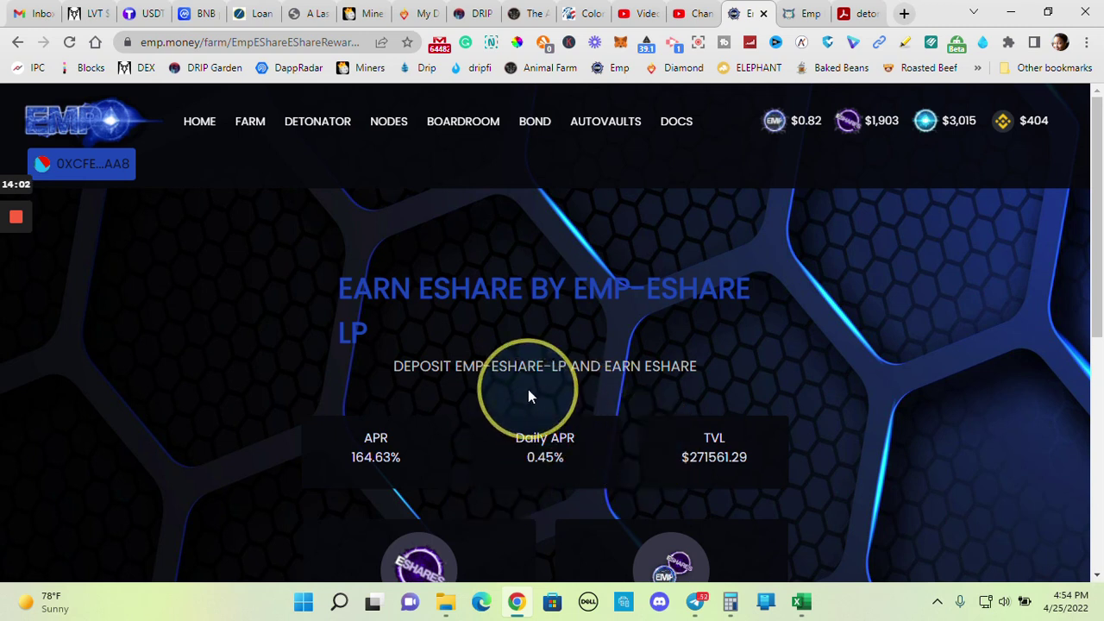
click(250, 121)
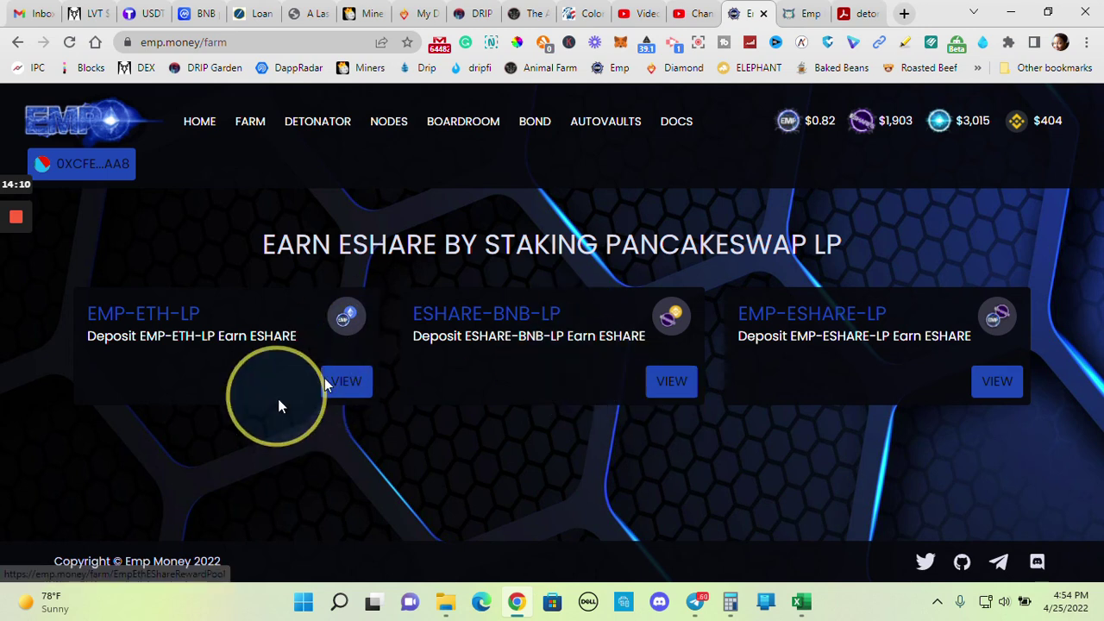
- Reopen the Nodes page and examine the available node types, the APR figures and the Mega Node price
click(374, 127)
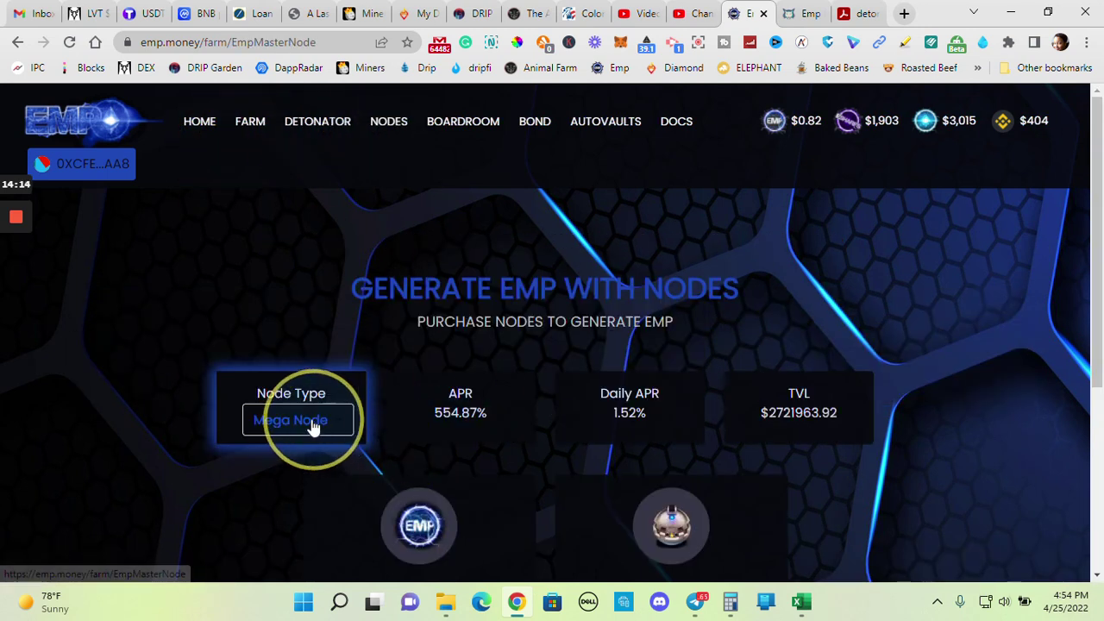
click(293, 421)
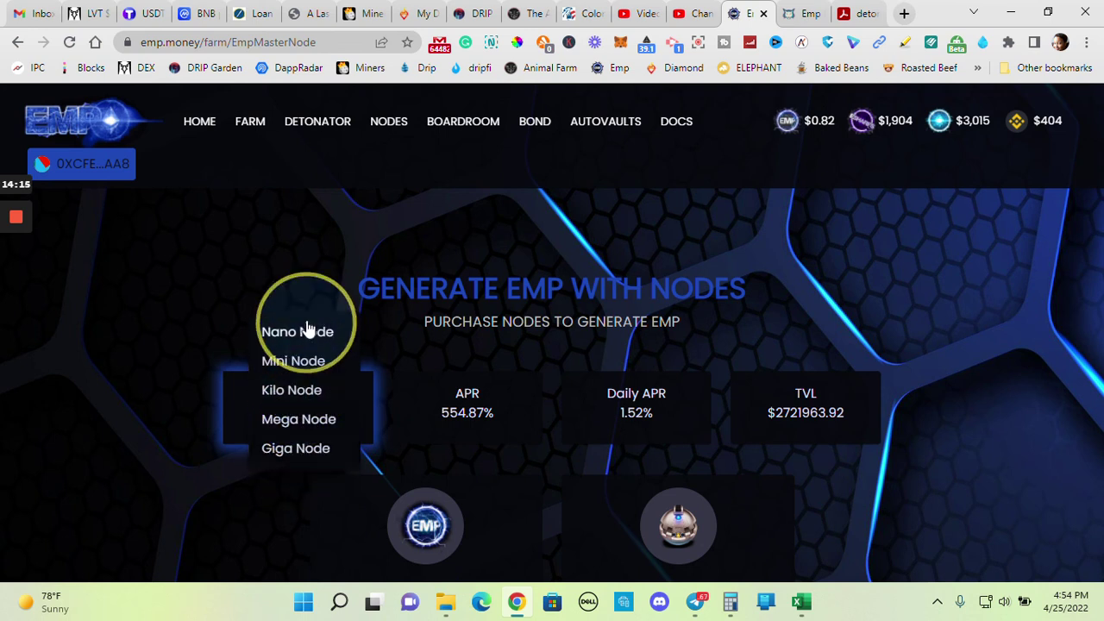
click(1068, 291)
scroll(1040, 503, down, 4)
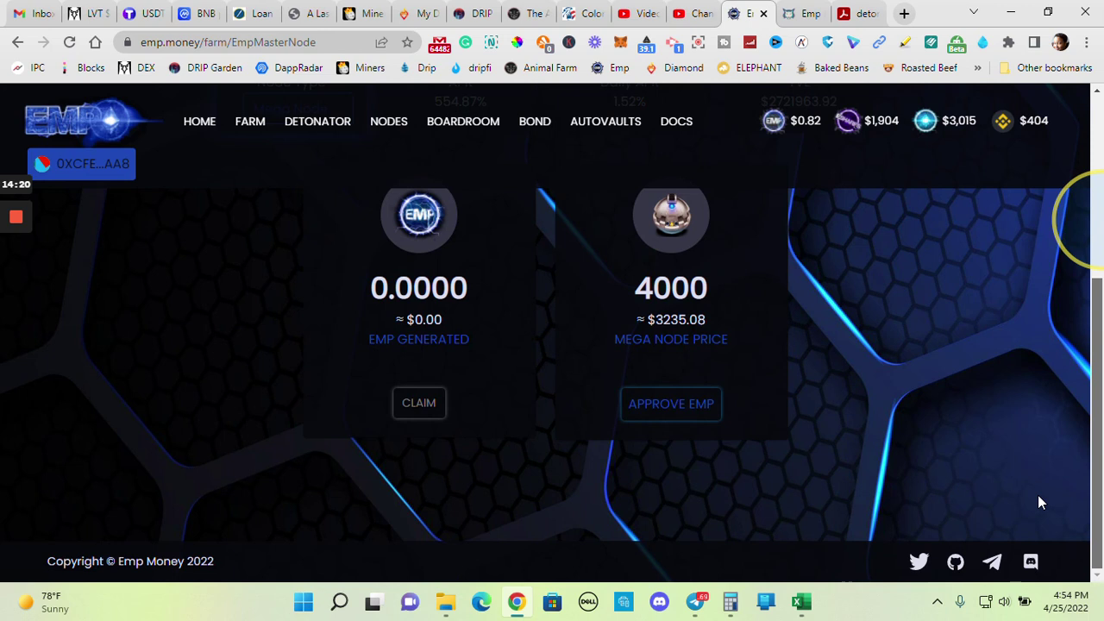
scroll(1003, 398, up, 3)
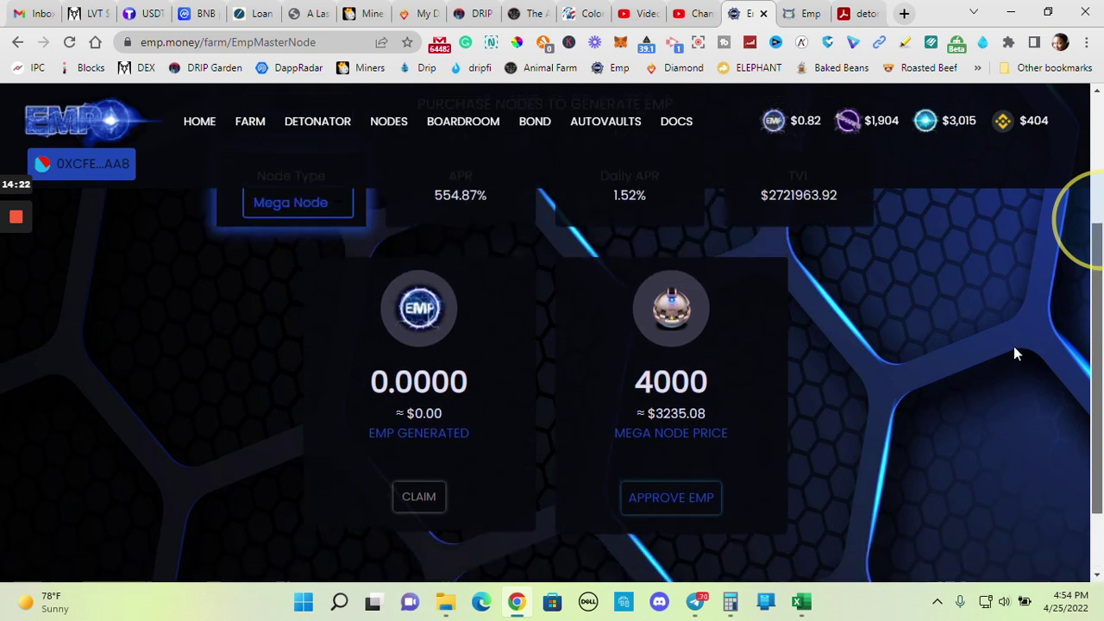
scroll(1024, 238, up, 1)
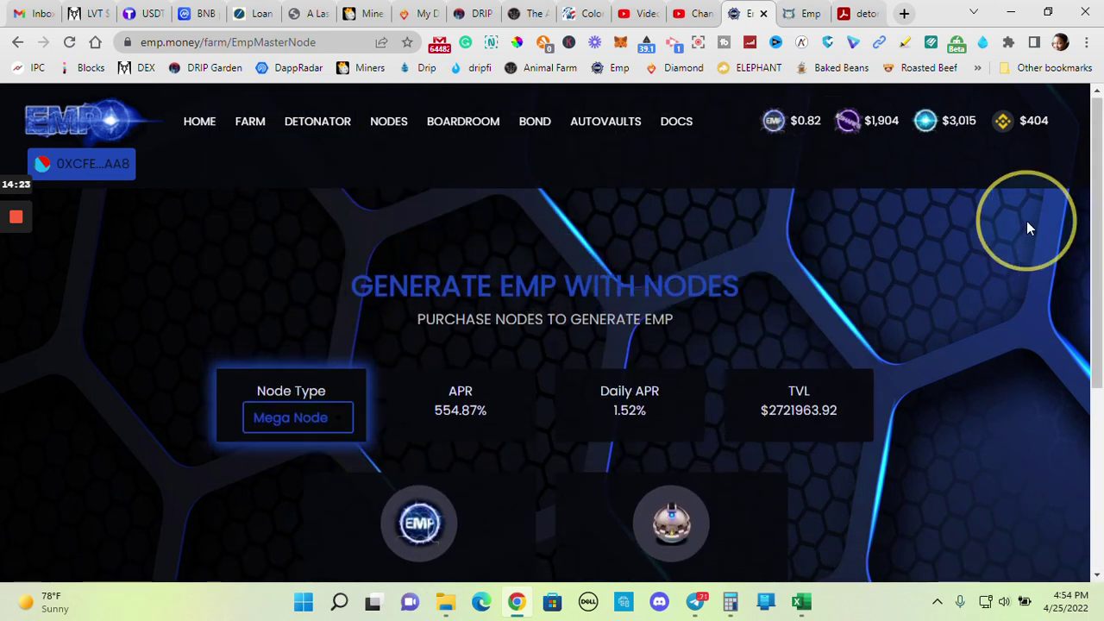